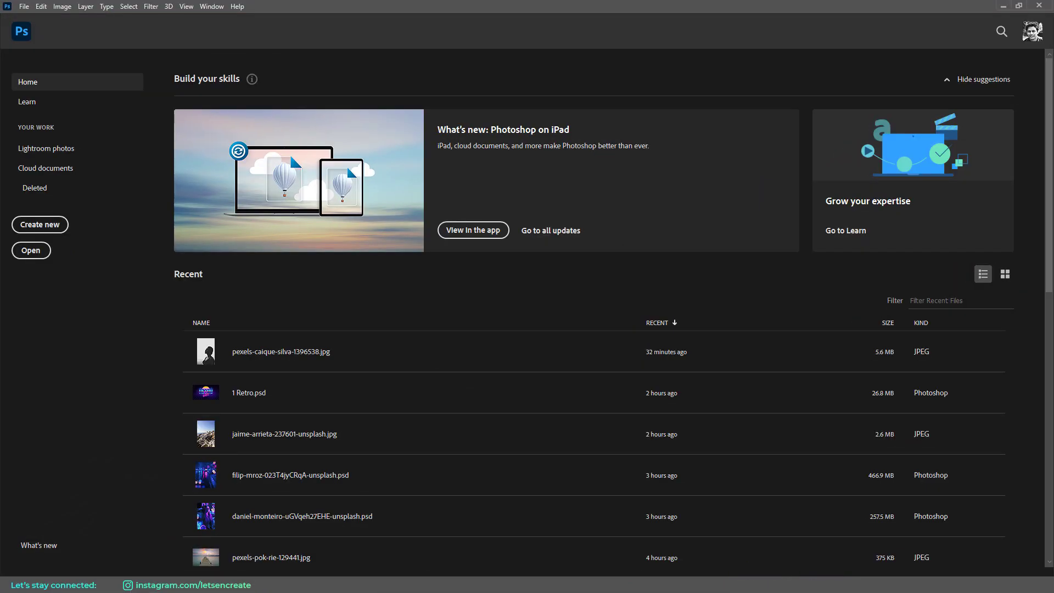
Step: Open the city skyline photo and place the black-and-white portrait over it as a layer
{"action": "left_click_drag", "start_coordinate": [1053, 385], "coordinate": [551, 313]}
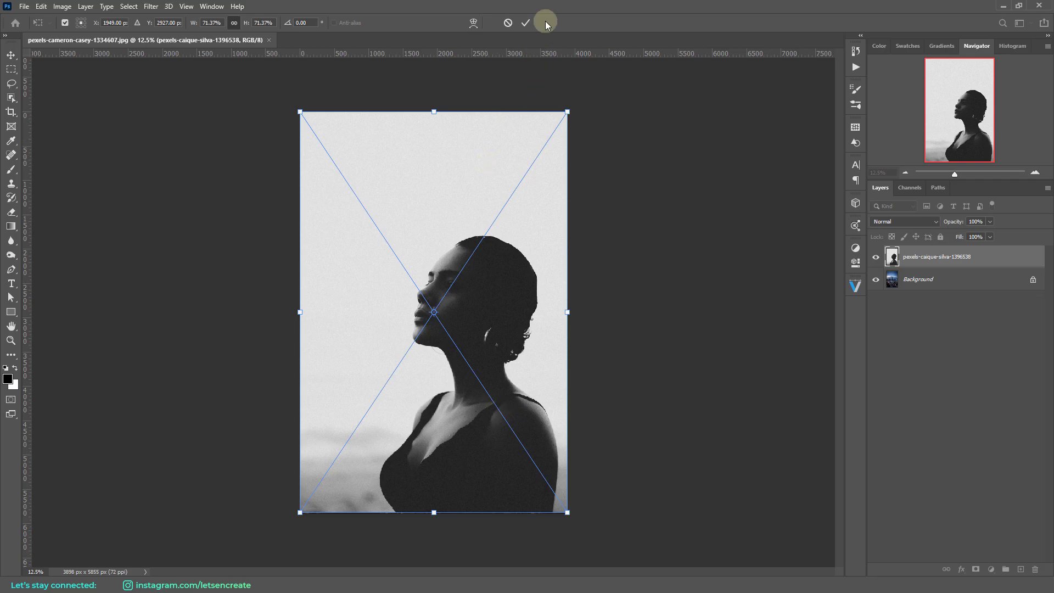
{"action": "left_click", "coordinate": [525, 23]}
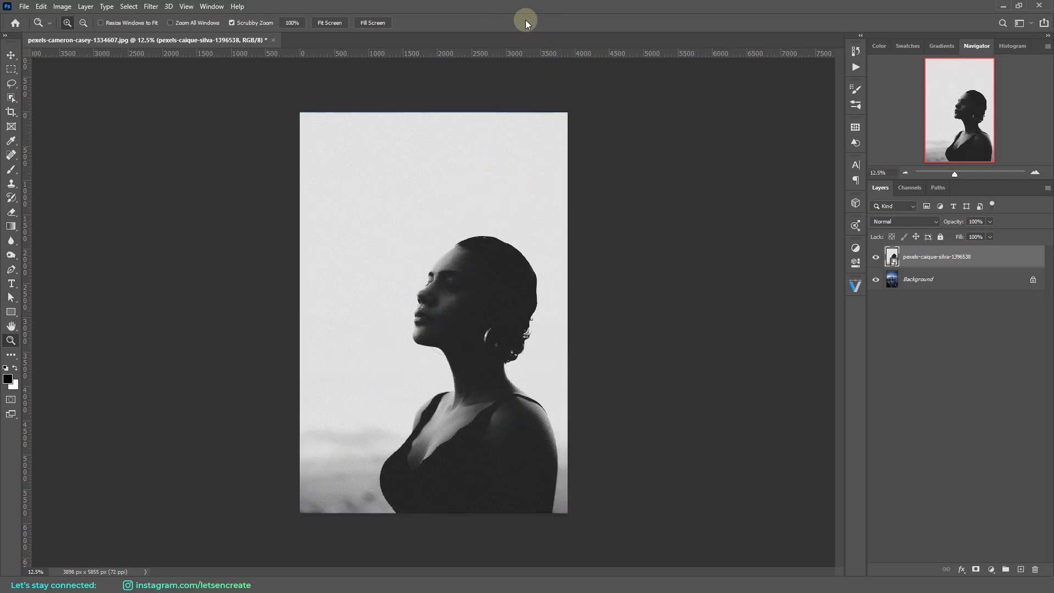
{"action": "key", "text": "m"}
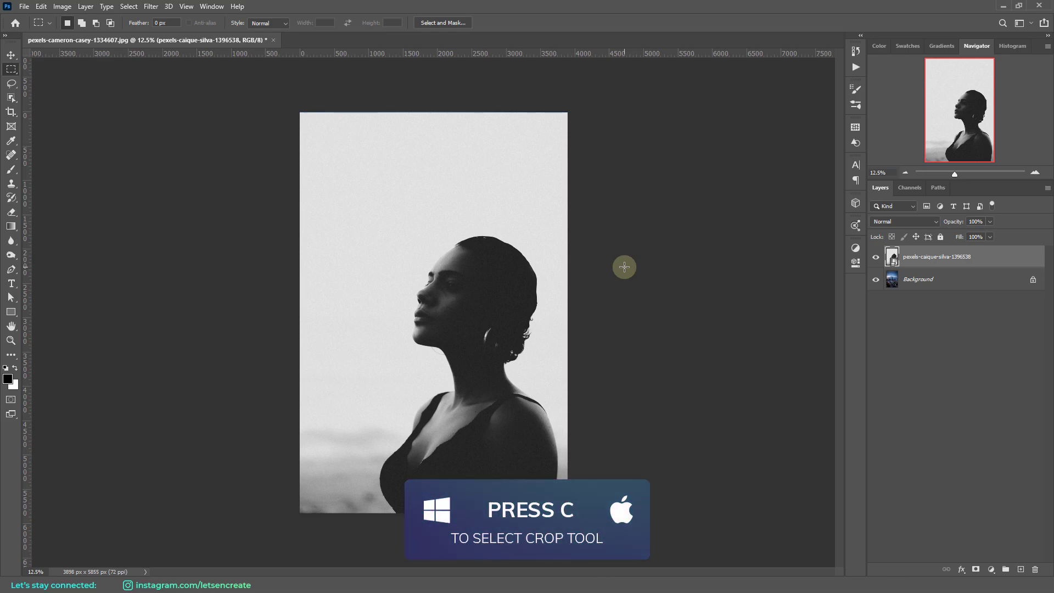
Step: Crop the canvas around the portrait to 3082 × 4447 px, keeping the cropped pixels
{"action": "left_click", "coordinate": [11, 113]}
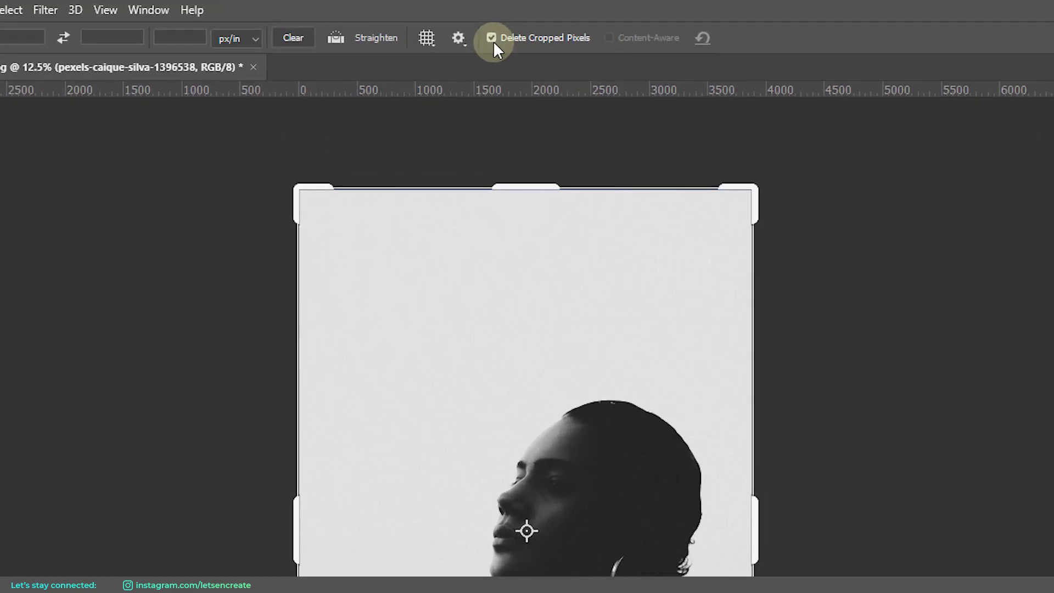
{"action": "left_click", "coordinate": [414, 23]}
{"action": "left_click_drag", "start_coordinate": [296, 188], "coordinate": [370, 292]}
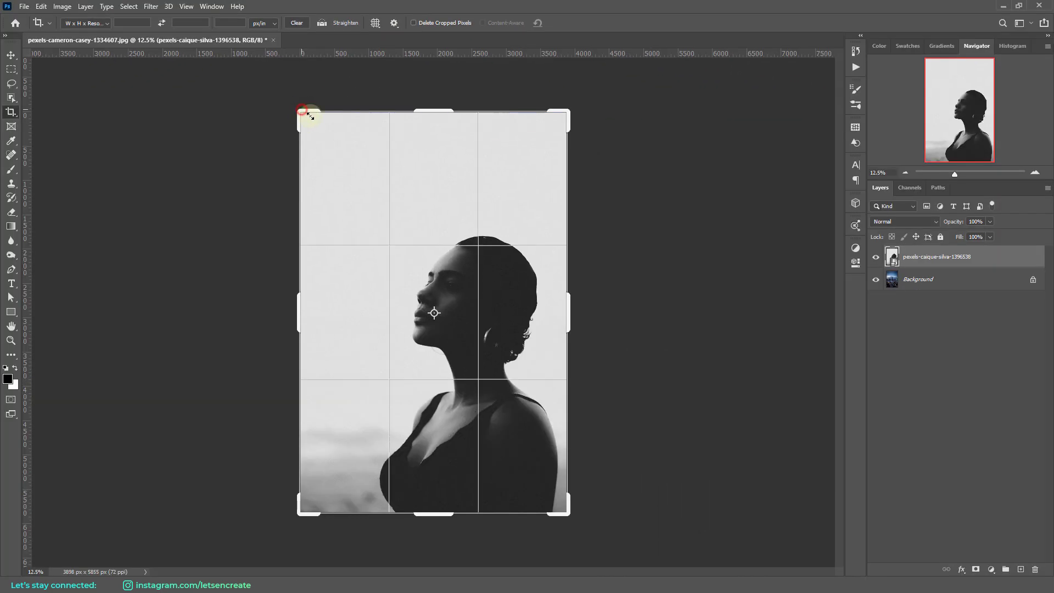
{"action": "left_click_drag", "start_coordinate": [322, 142], "coordinate": [330, 158]}
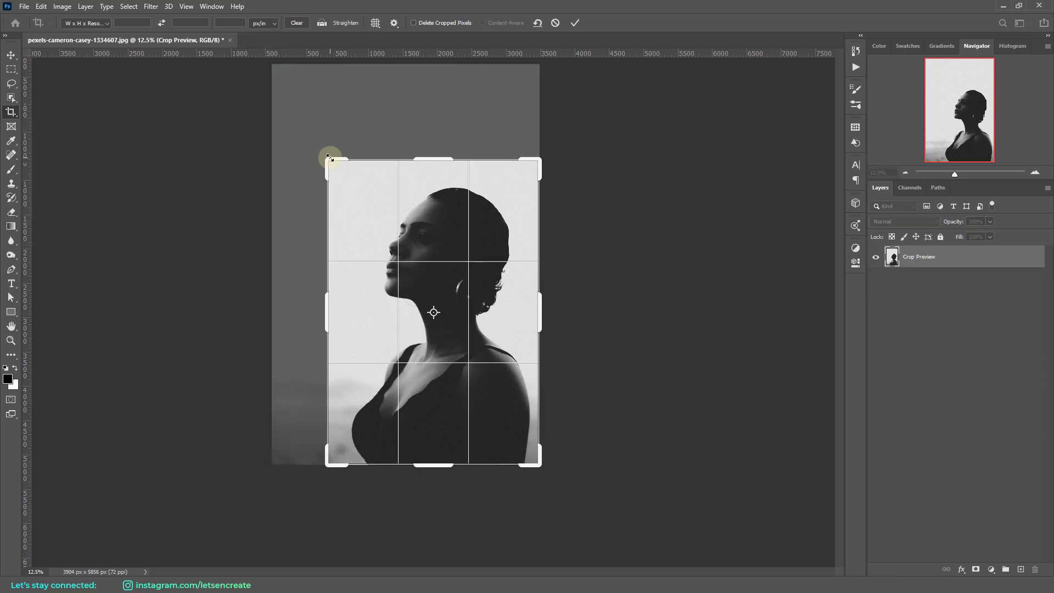
{"action": "left_click", "coordinate": [579, 22]}
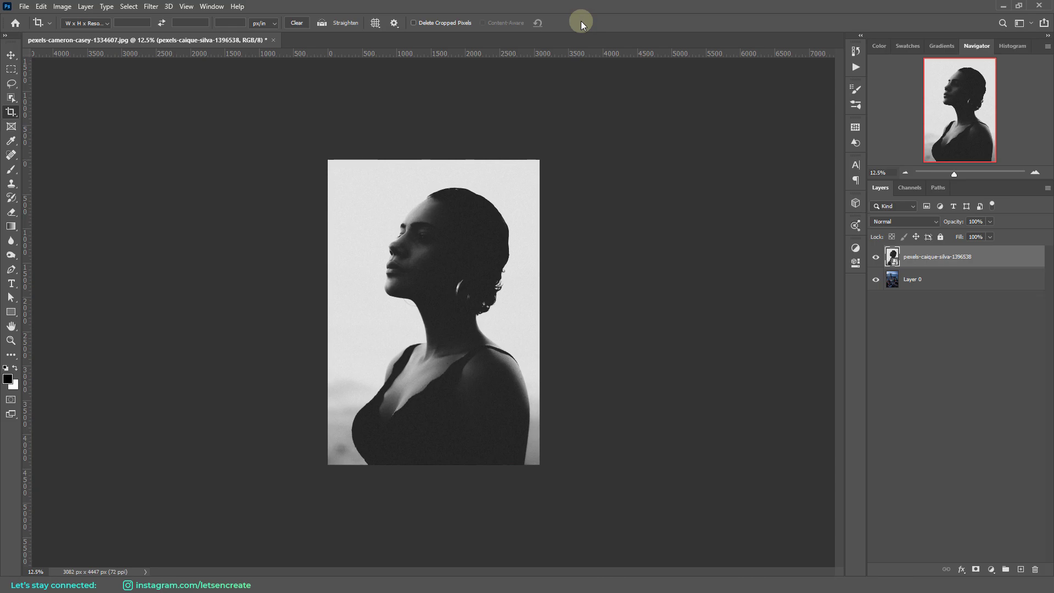
Step: Apply Levels with the white input set to 235 to brighten the portrait
{"action": "key", "text": "ctrl+0"}
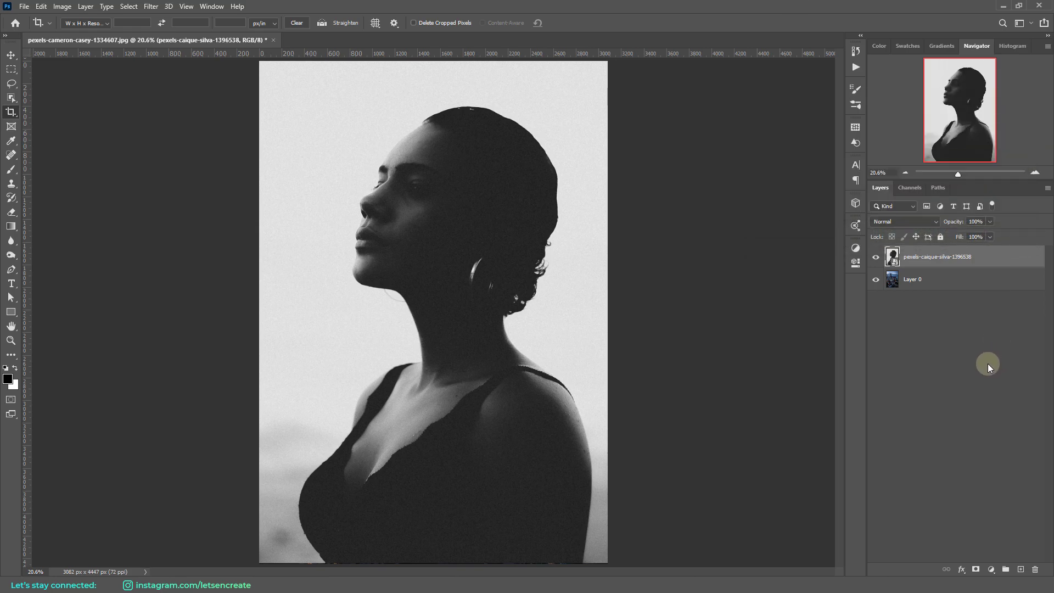
{"action": "left_click", "coordinate": [64, 7]}
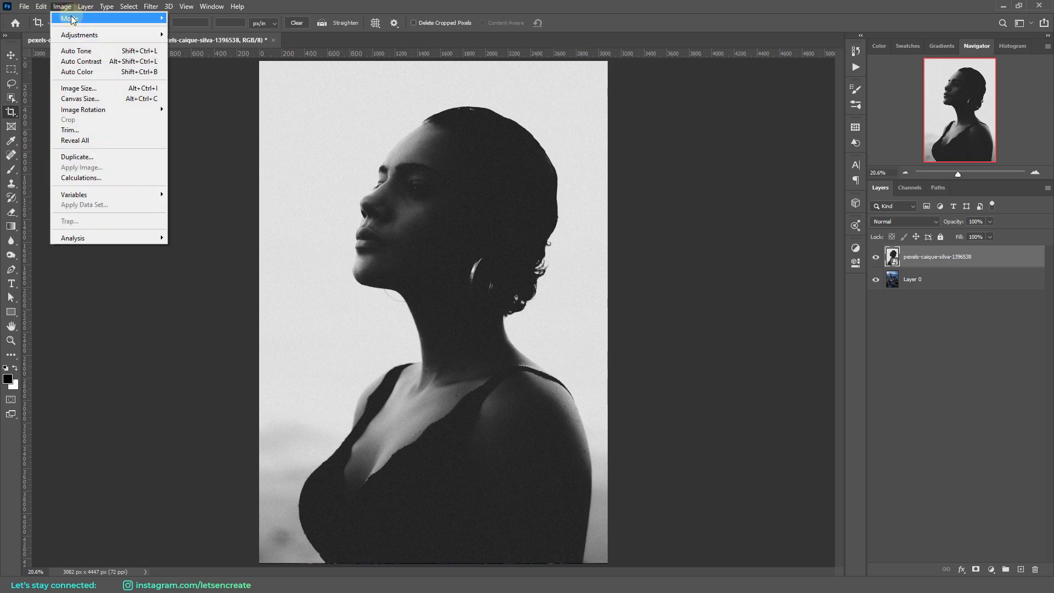
{"action": "mouse_move", "coordinate": [68, 34]}
{"action": "left_click", "coordinate": [197, 45]}
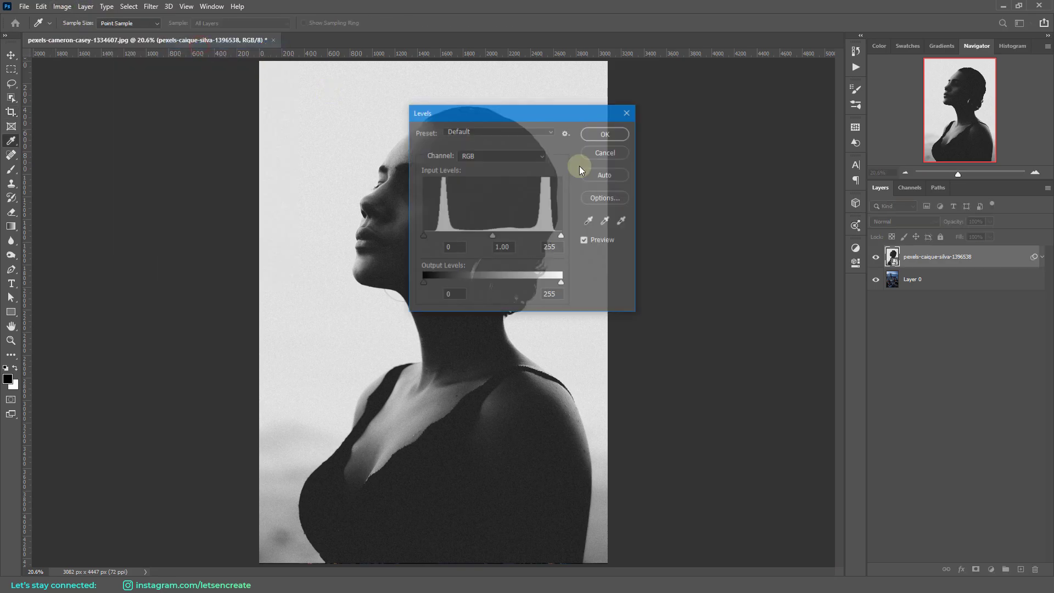
{"action": "left_click", "coordinate": [710, 212]}
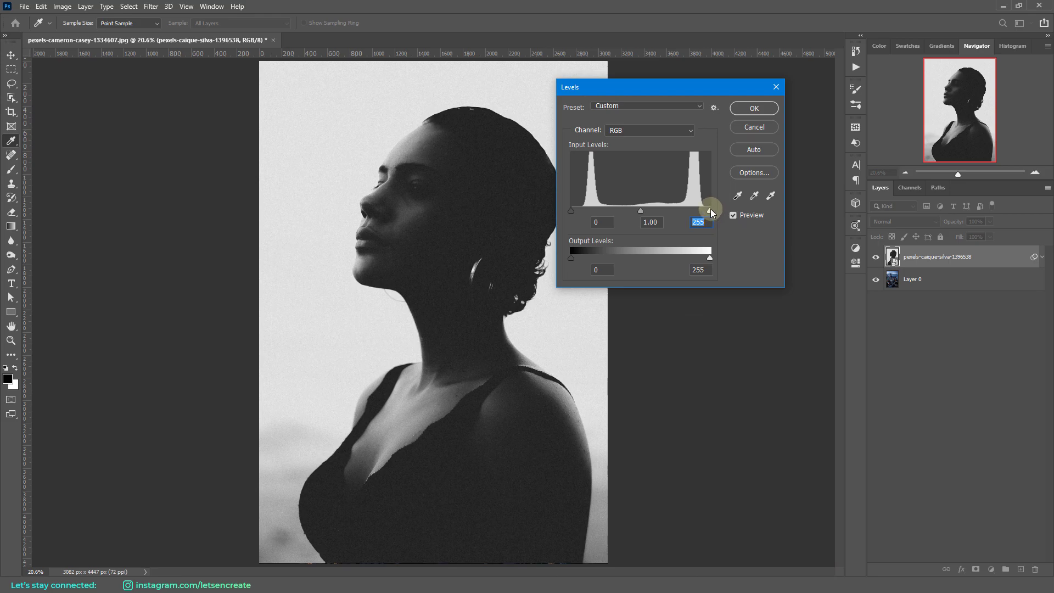
{"action": "left_click_drag", "start_coordinate": [711, 212], "coordinate": [699, 207]}
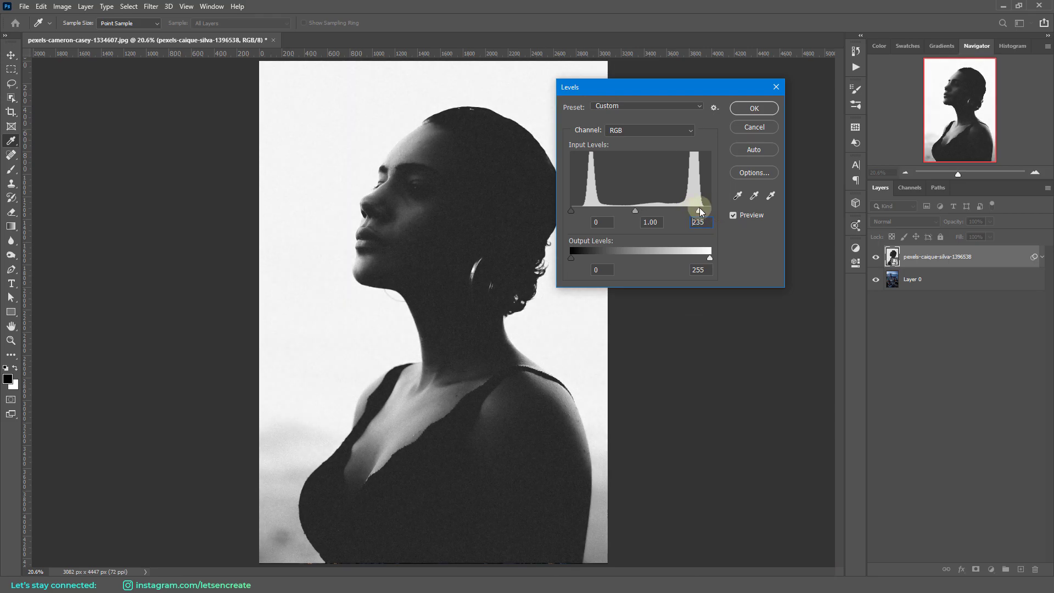
{"action": "left_click", "coordinate": [753, 107]}
{"action": "key", "text": "m"}
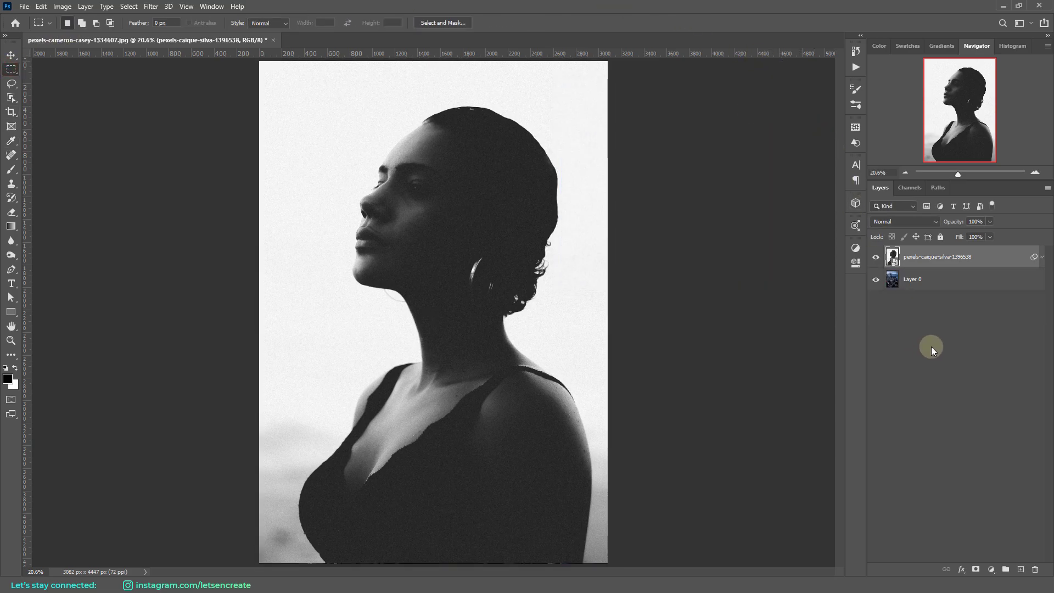
Step: Split the portrait layer's This Layer Blend If black slider to 55/131 so the skyline shows through
{"action": "right_click", "coordinate": [991, 256]}
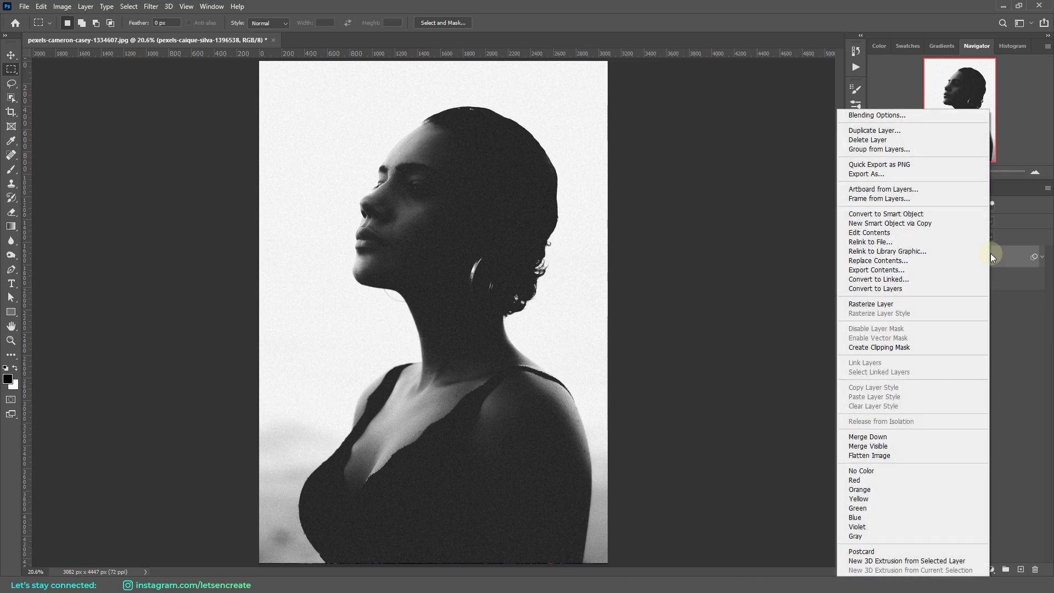
{"action": "left_click", "coordinate": [888, 116]}
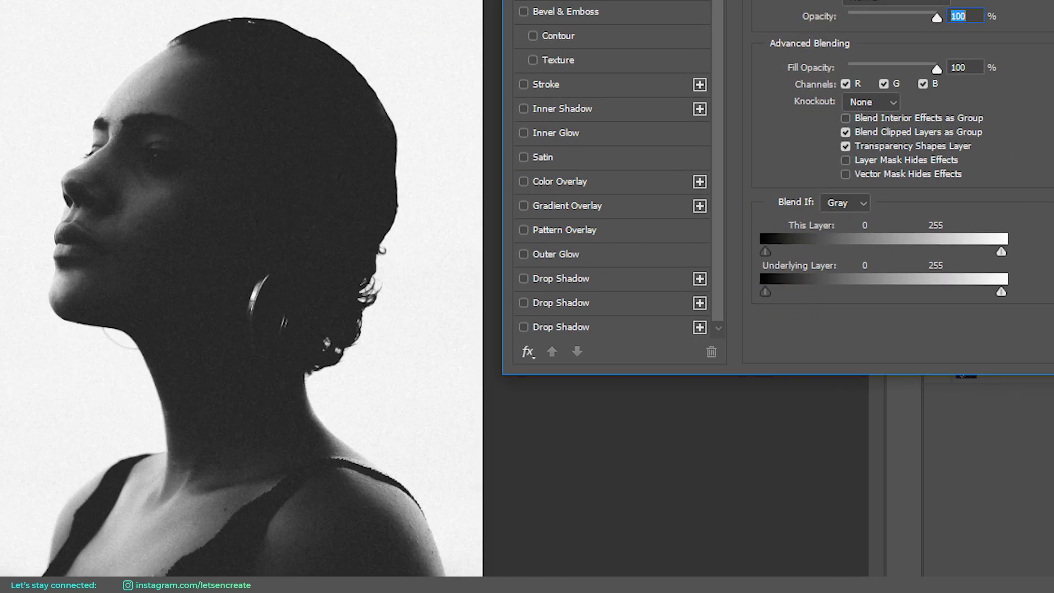
{"action": "left_click_drag", "start_coordinate": [780, 2], "coordinate": [714, 0]}
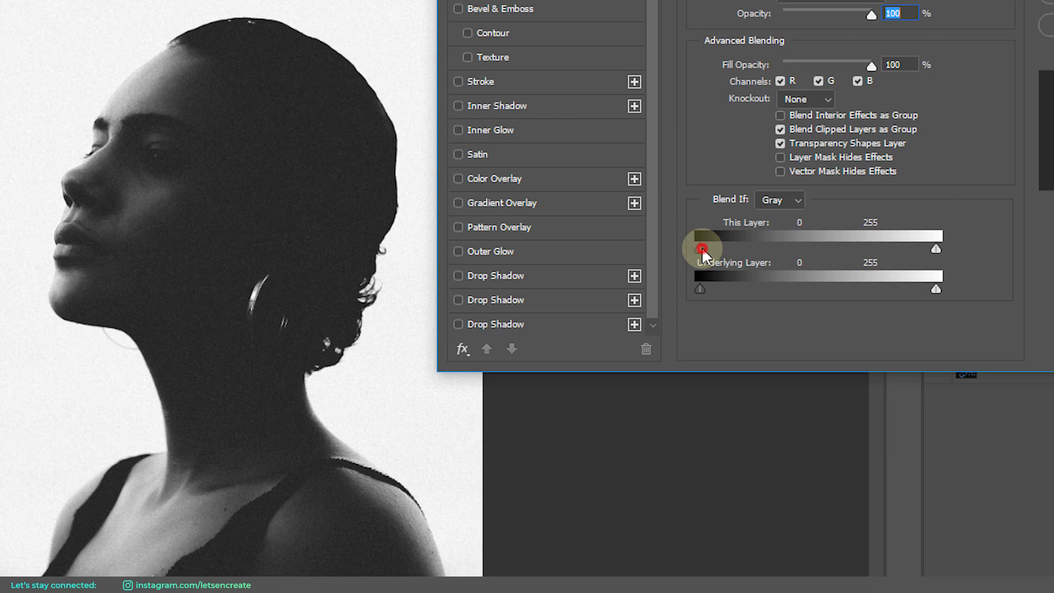
{"action": "left_click_drag", "start_coordinate": [702, 248], "coordinate": [746, 249]}
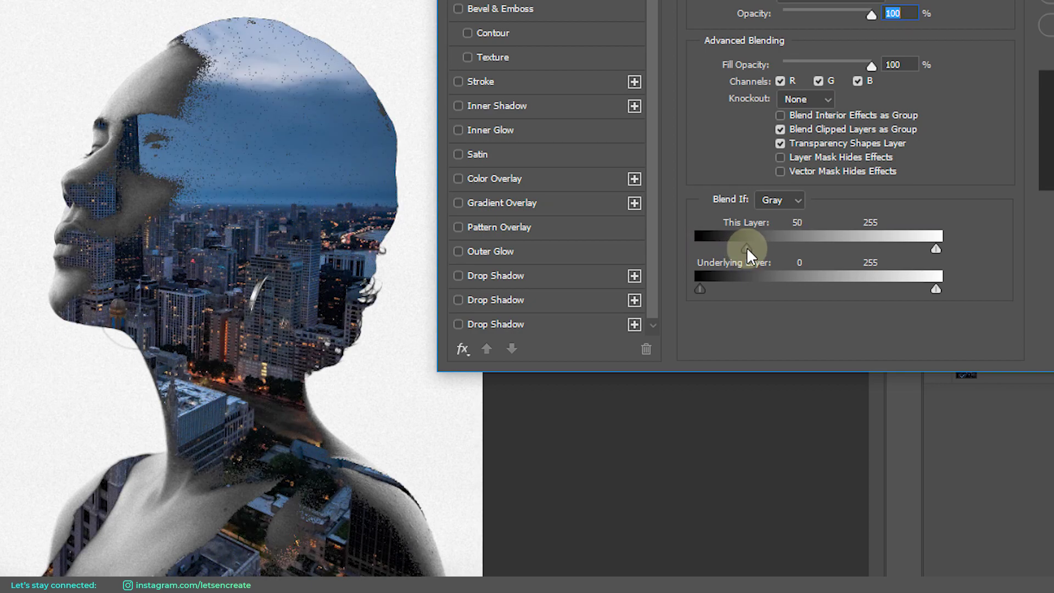
{"action": "key", "text": "alt"}
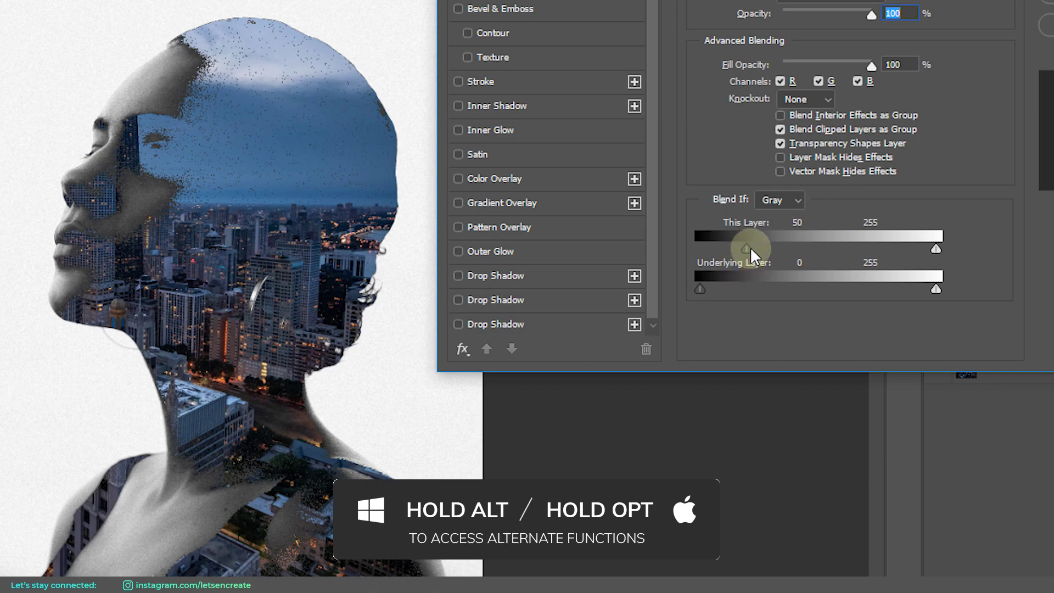
{"action": "left_click_drag", "start_coordinate": [749, 246], "coordinate": [815, 249]}
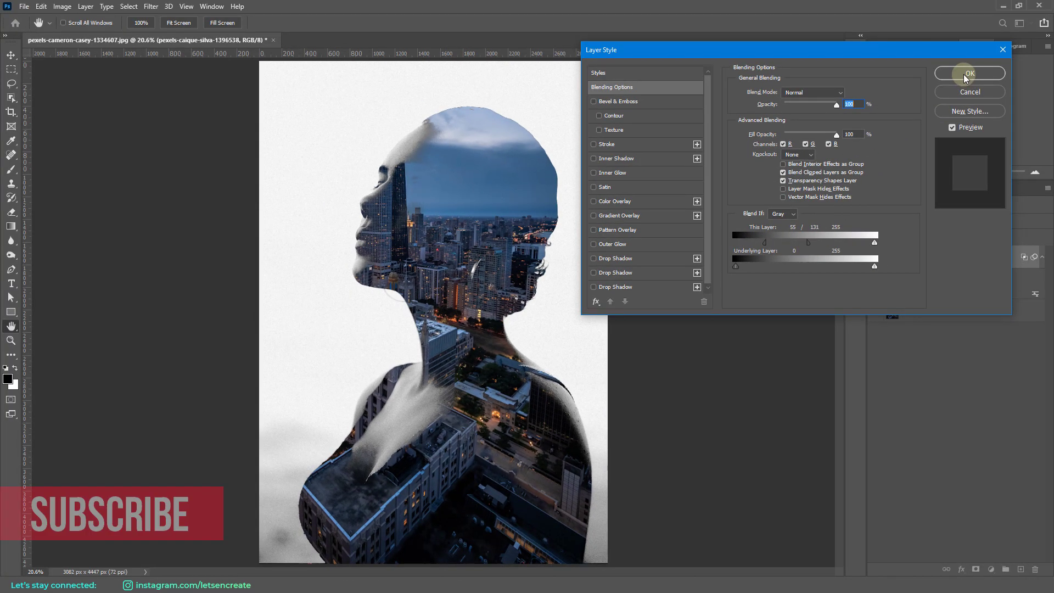
{"action": "left_click", "coordinate": [964, 73]}
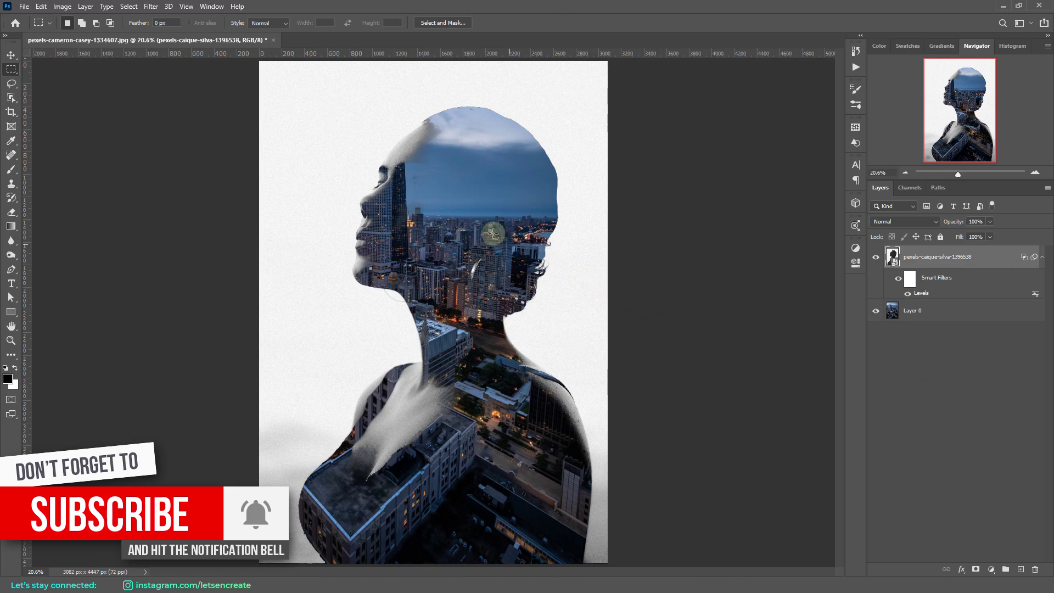
Step: Duplicate the portrait layer and clear the copy's layer style
{"action": "right_click", "coordinate": [987, 258]}
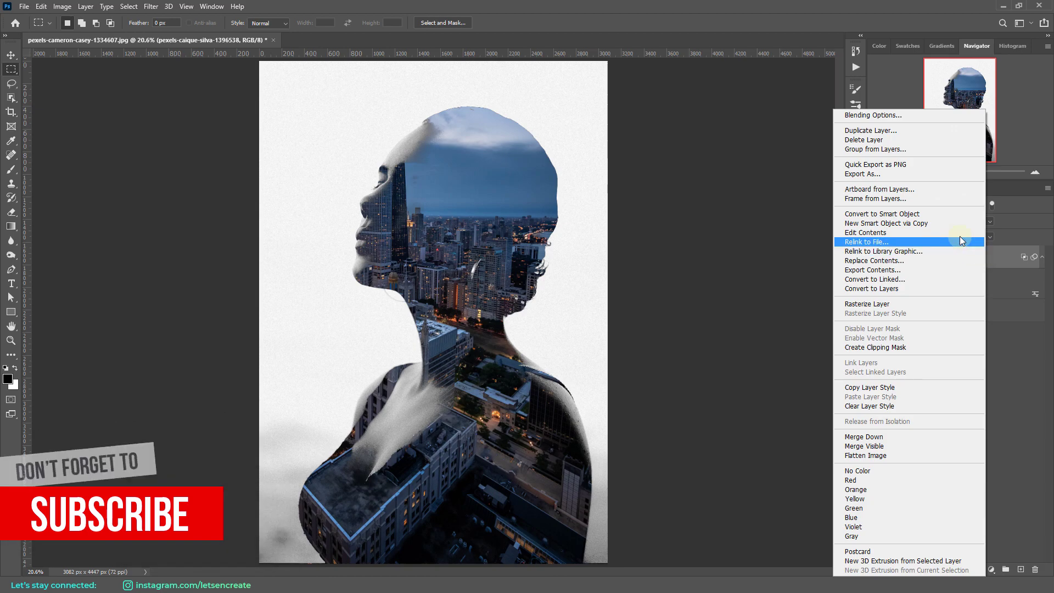
{"action": "left_click", "coordinate": [877, 131]}
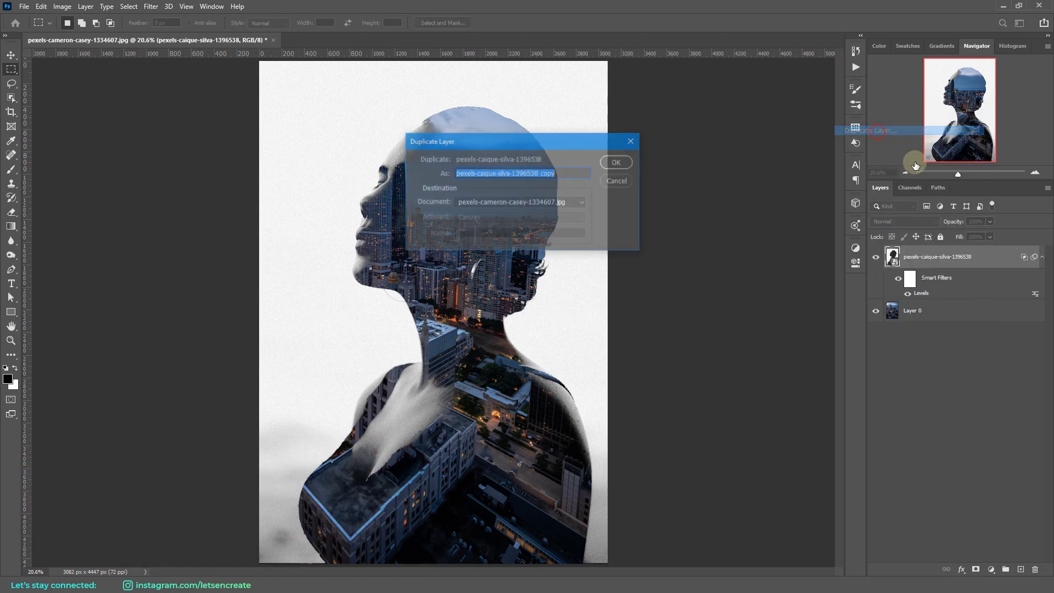
{"action": "left_click", "coordinate": [615, 162]}
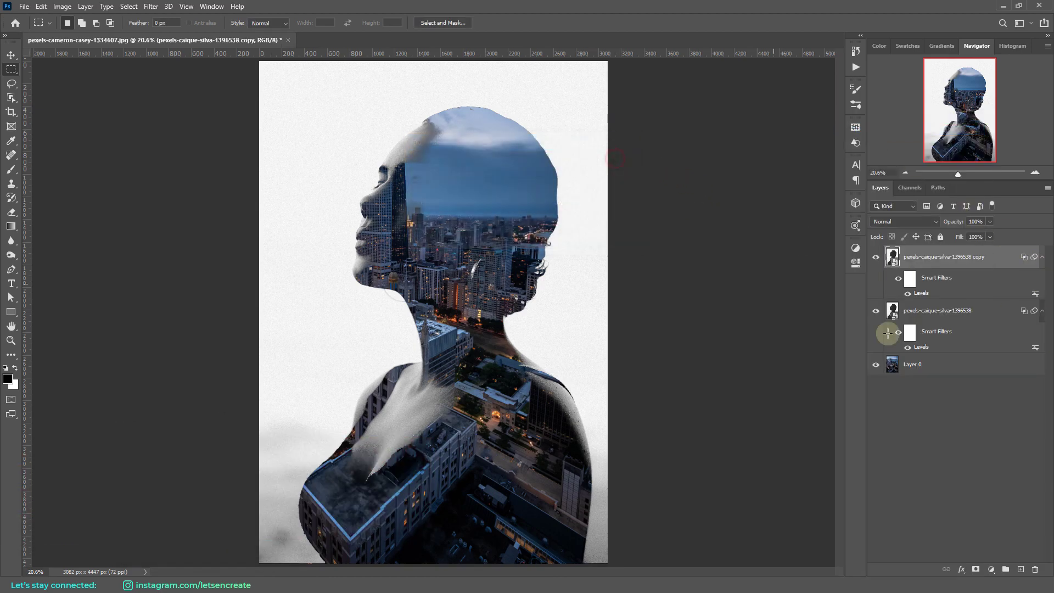
{"action": "right_click", "coordinate": [1004, 261]}
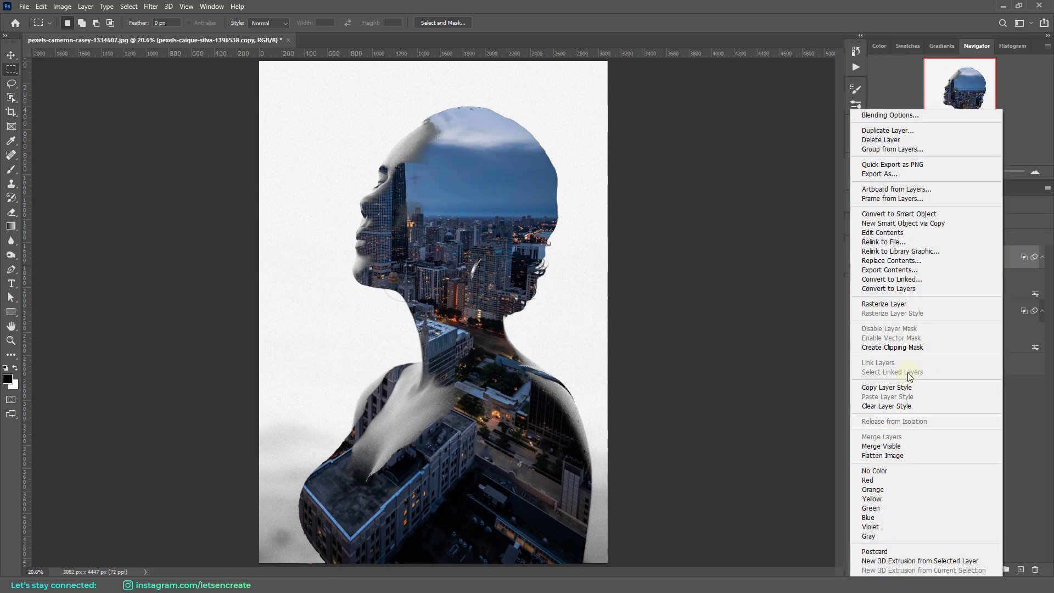
{"action": "left_click", "coordinate": [891, 406]}
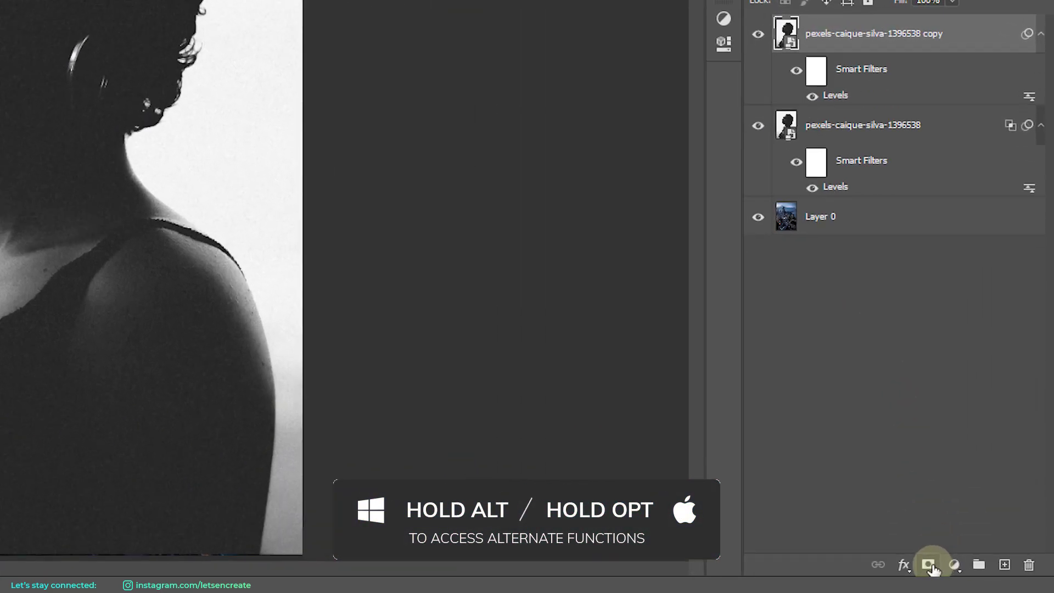
Step: Add a black mask to the top portrait copy and enlarge the layer thumbnails
{"action": "left_click", "coordinate": [976, 570], "text": "alt"}
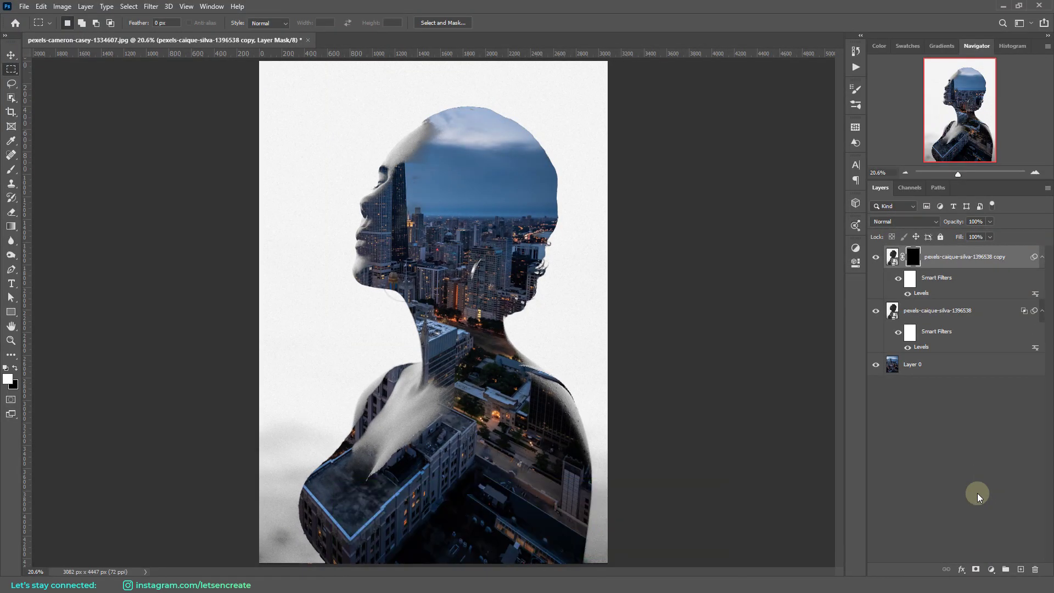
{"action": "right_click", "coordinate": [893, 258]}
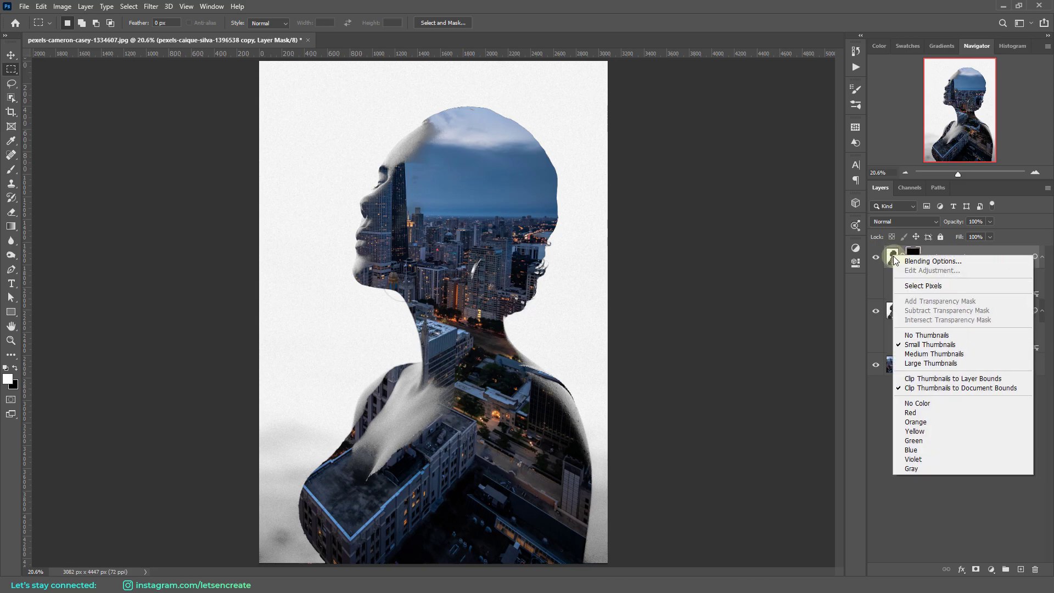
{"action": "left_click", "coordinate": [933, 354]}
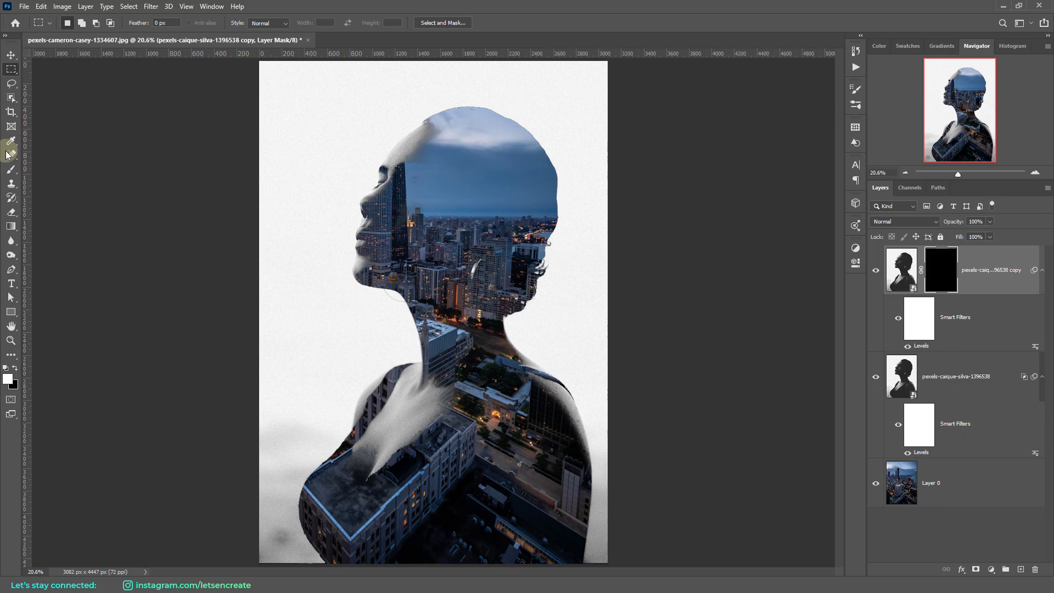
Step: Set up a soft Brush at 0% hardness with white as the foreground colour
{"action": "left_click", "coordinate": [11, 169]}
{"action": "left_click", "coordinate": [64, 33]}
{"action": "left_click_drag", "start_coordinate": [91, 83], "coordinate": [61, 84]}
{"action": "key", "text": "Return"}
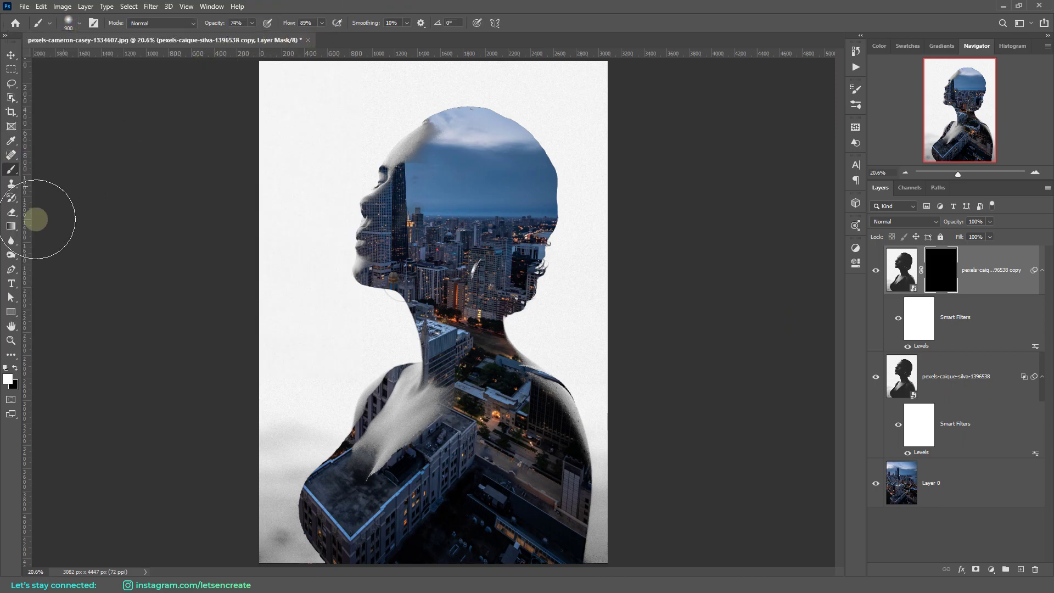
{"action": "left_click", "coordinate": [8, 378]}
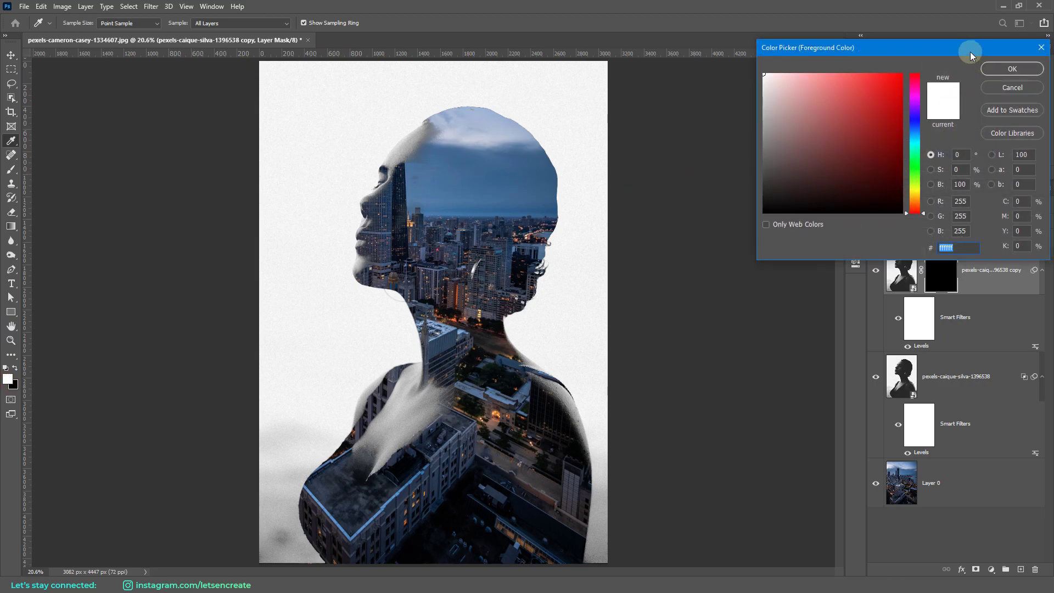
{"action": "left_click_drag", "start_coordinate": [964, 43], "coordinate": [840, 66]}
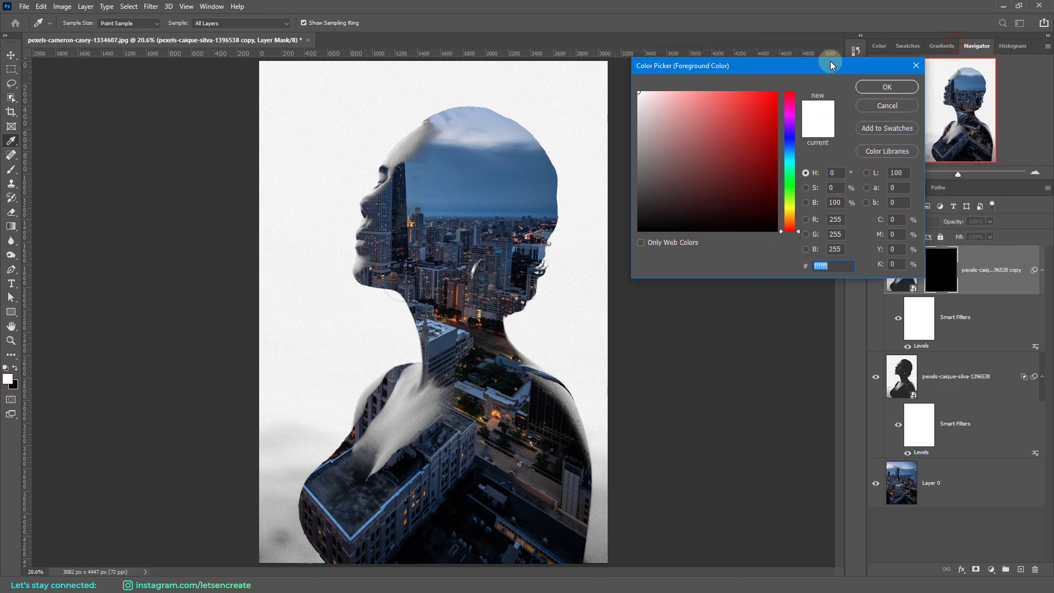
{"action": "left_click", "coordinate": [878, 87]}
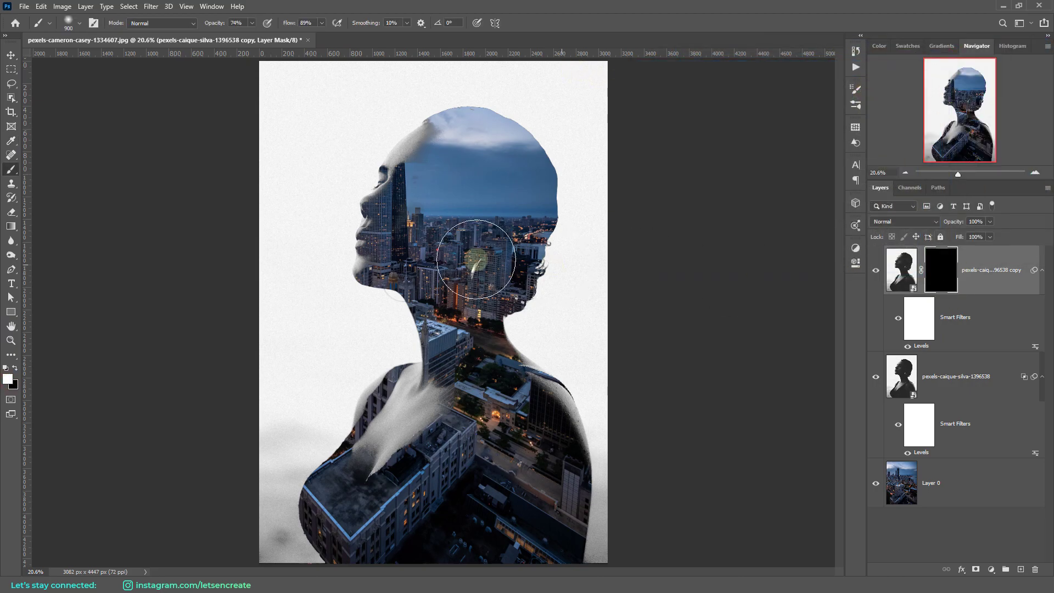
Step: Paint the mask over the forehead and eye with a 500 px brush at 45% opacity, 79% flow
{"action": "key", "text": "["}
{"action": "key", "text": "["}
{"action": "key", "text": "["}
{"action": "key", "text": "["}
{"action": "key", "text": "["}
{"action": "key", "text": "["}
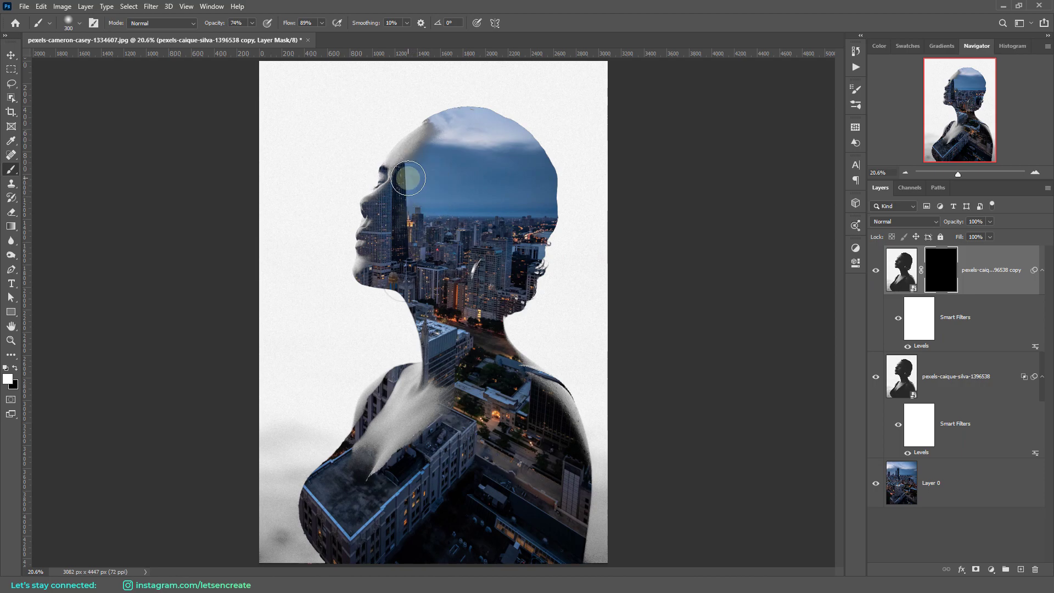
{"action": "key", "text": "]"}
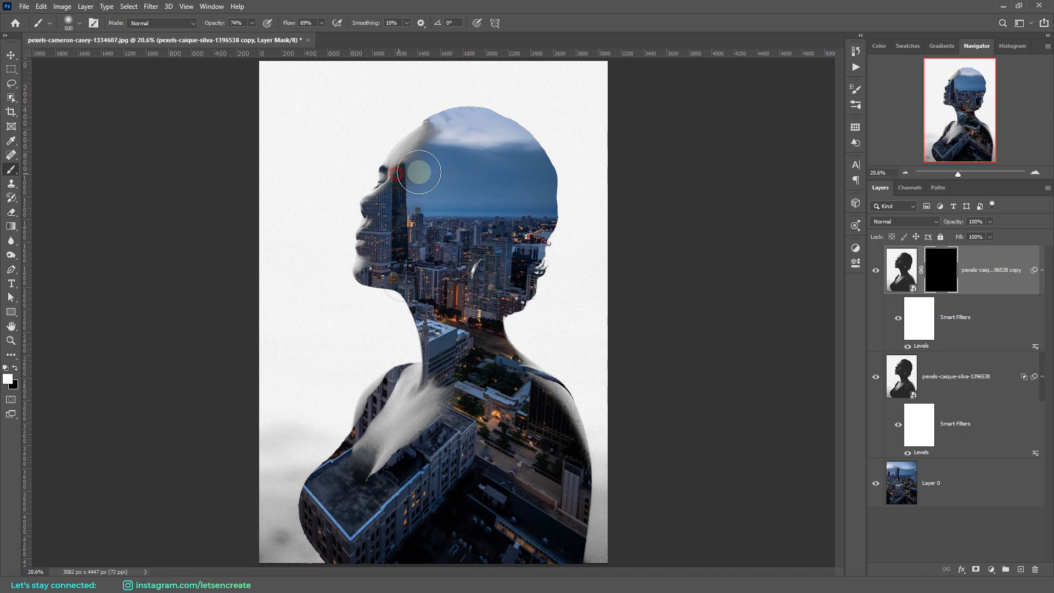
{"action": "left_click_drag", "start_coordinate": [414, 170], "coordinate": [394, 172]}
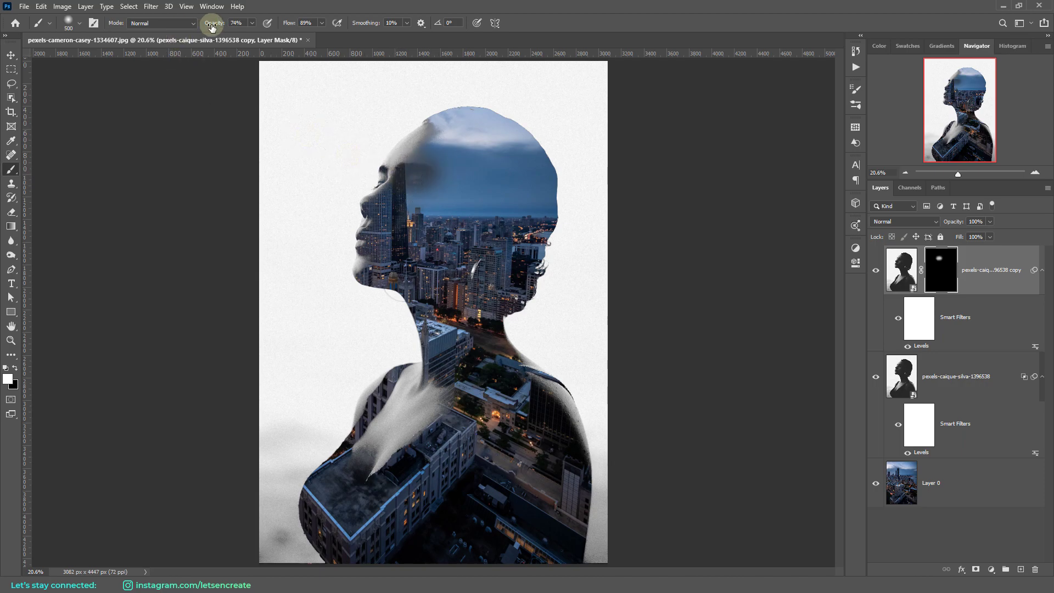
{"action": "left_click_drag", "start_coordinate": [211, 25], "coordinate": [192, 26]}
{"action": "left_click_drag", "start_coordinate": [286, 23], "coordinate": [276, 23]}
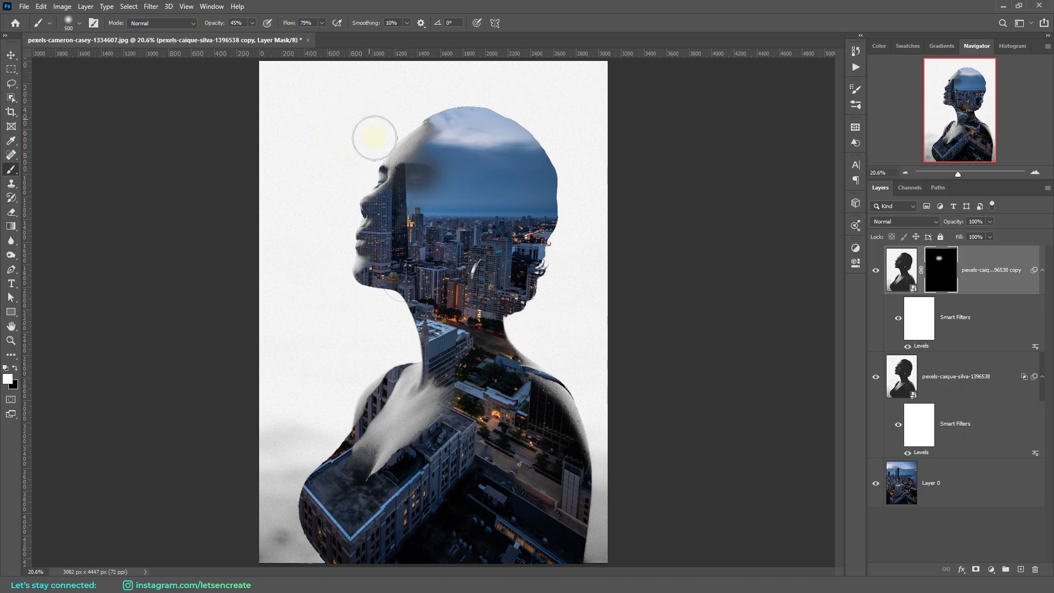
{"action": "mouse_move", "coordinate": [410, 161]}
{"action": "left_mouse_down"}
{"action": "mouse_move", "coordinate": [396, 181]}
{"action": "mouse_move", "coordinate": [413, 183]}
{"action": "mouse_move", "coordinate": [388, 202]}
{"action": "mouse_move", "coordinate": [385, 193]}
{"action": "mouse_move", "coordinate": [418, 179]}
{"action": "mouse_move", "coordinate": [422, 148]}
{"action": "mouse_move", "coordinate": [437, 190]}
{"action": "mouse_move", "coordinate": [395, 198]}
{"action": "mouse_move", "coordinate": [437, 178]}
{"action": "mouse_move", "coordinate": [395, 170]}
{"action": "left_mouse_up"}
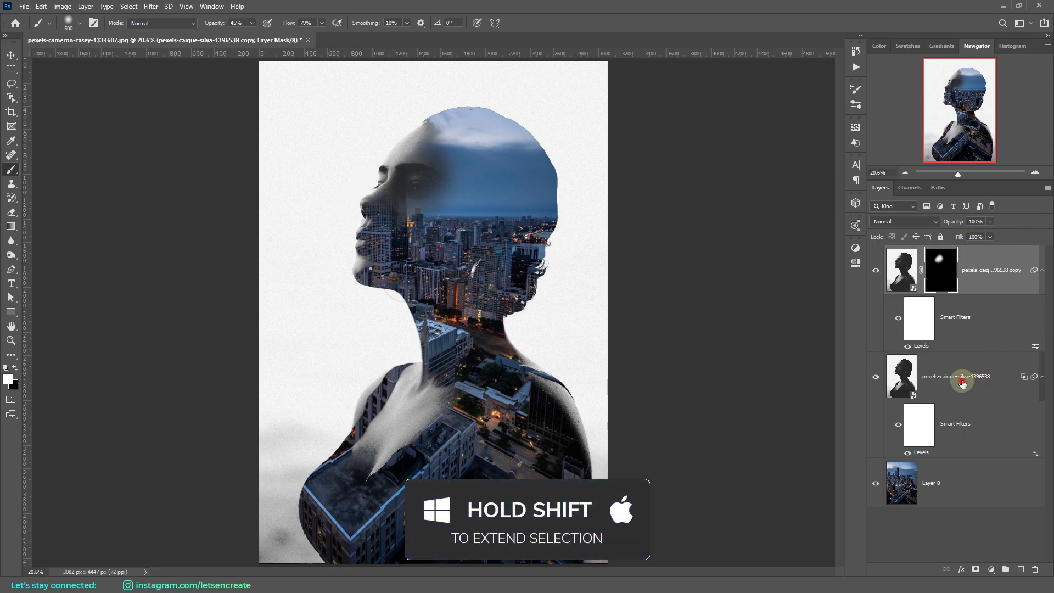
Step: Convert both portrait layers into a single smart object
{"action": "left_click", "coordinate": [1007, 384]}
{"action": "right_click", "coordinate": [1000, 381]}
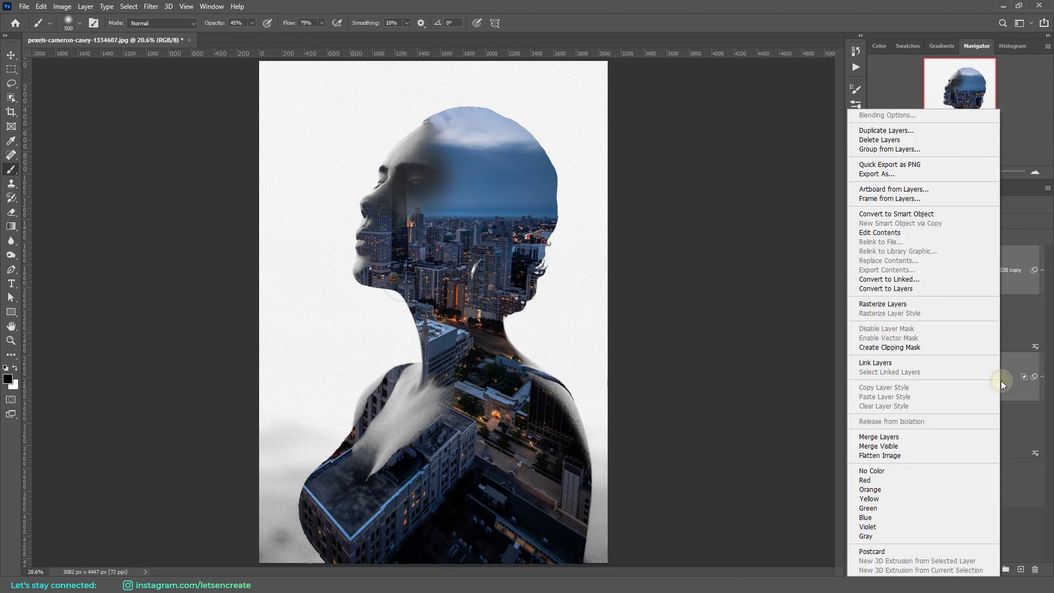
{"action": "left_click", "coordinate": [927, 214]}
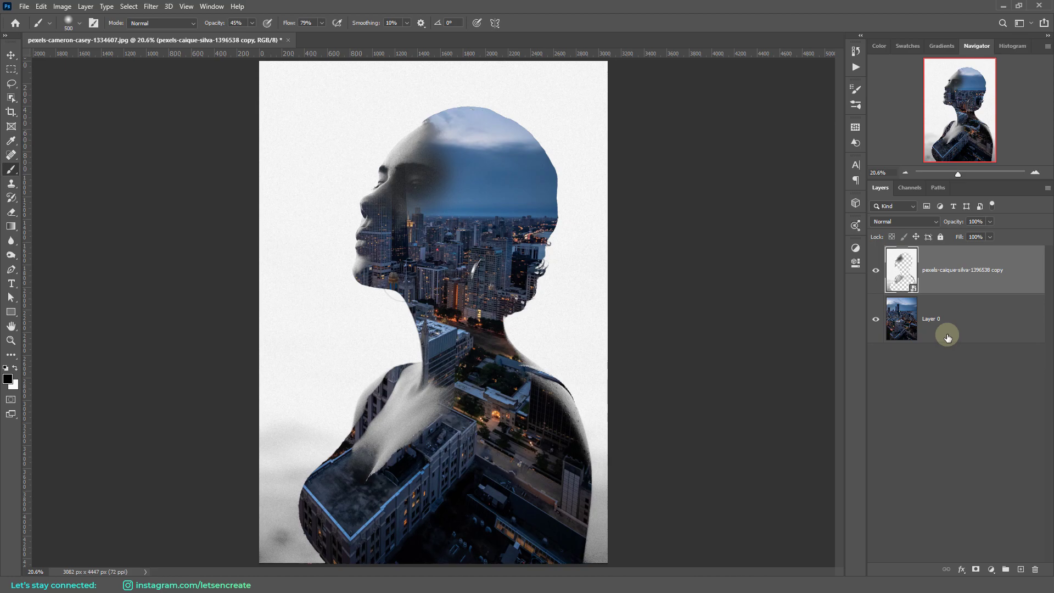
Step: Show the Timeline panel and create a video timeline with the layer tracks
{"action": "left_click", "coordinate": [211, 6]}
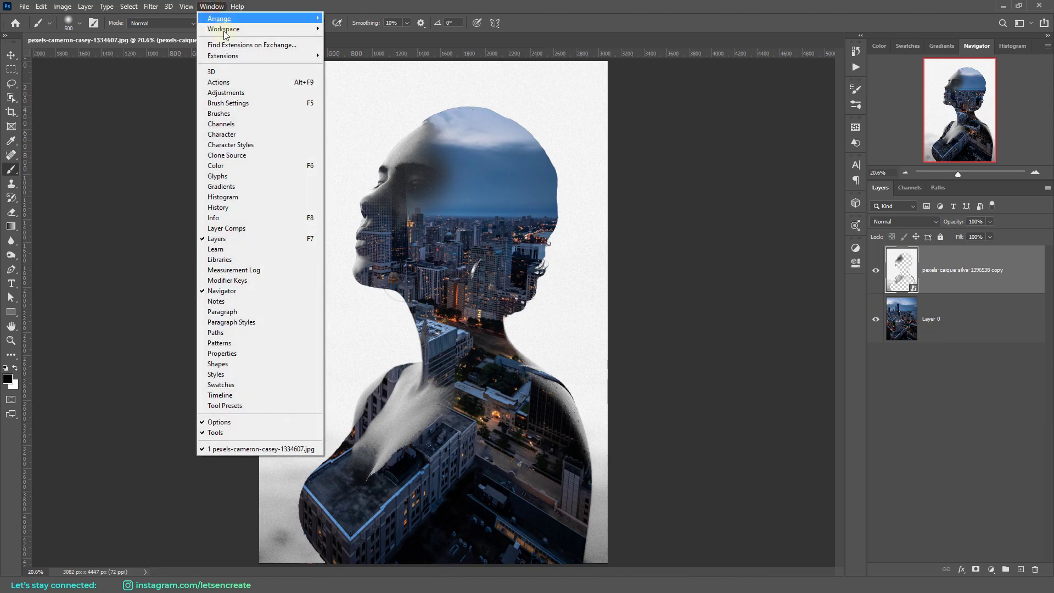
{"action": "left_click", "coordinate": [220, 395]}
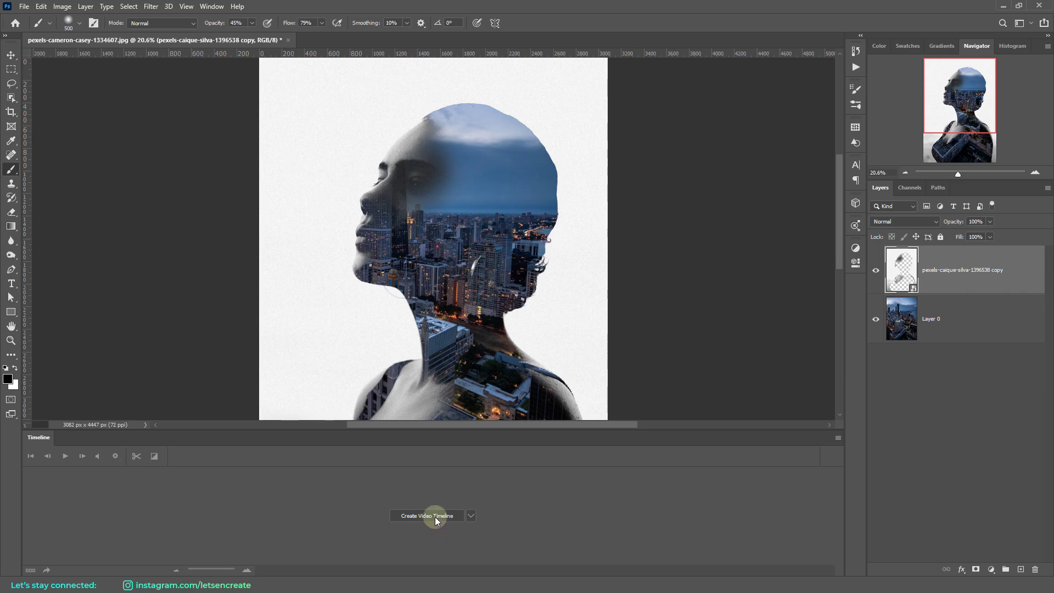
{"action": "left_click", "coordinate": [470, 515]}
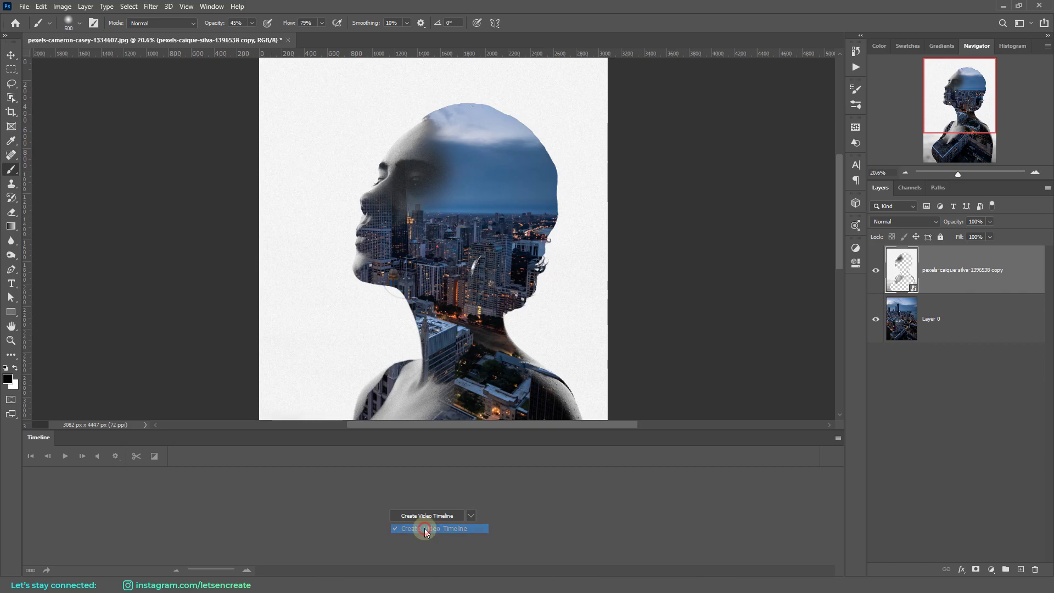
{"action": "left_click", "coordinate": [425, 529]}
{"action": "left_click", "coordinate": [434, 514]}
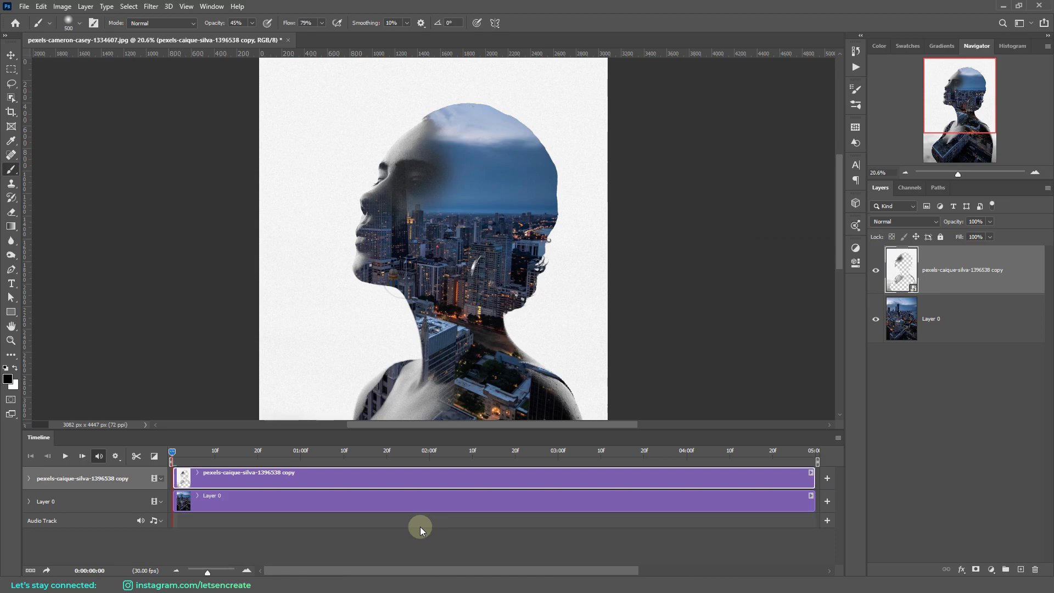
Step: Select Layer 0 and expand its timeline track properties
{"action": "left_click", "coordinate": [941, 371]}
{"action": "left_click", "coordinate": [961, 270]}
{"action": "left_click", "coordinate": [961, 334]}
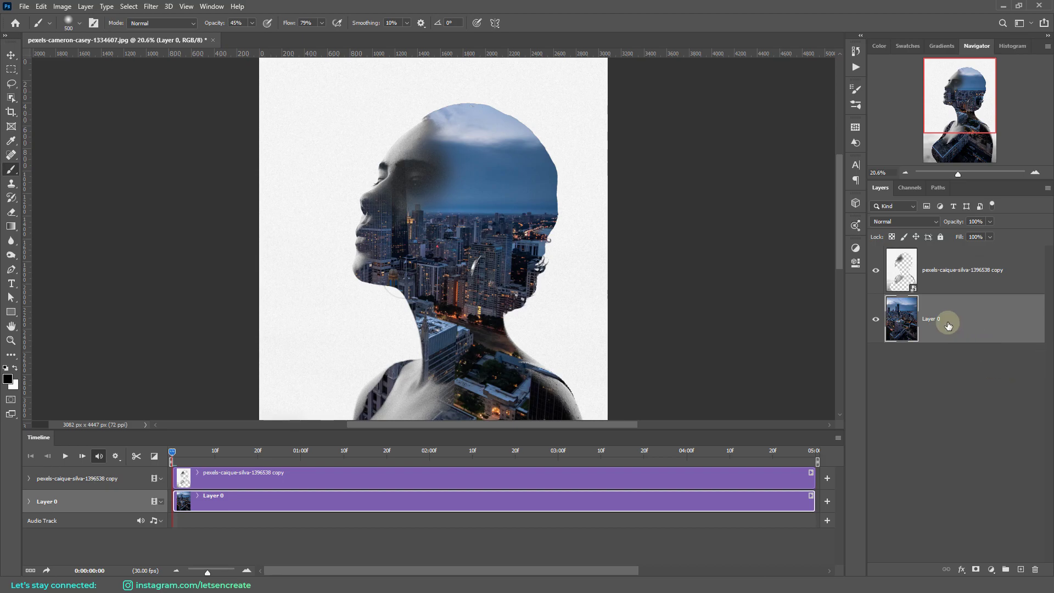
{"action": "left_click", "coordinate": [29, 501]}
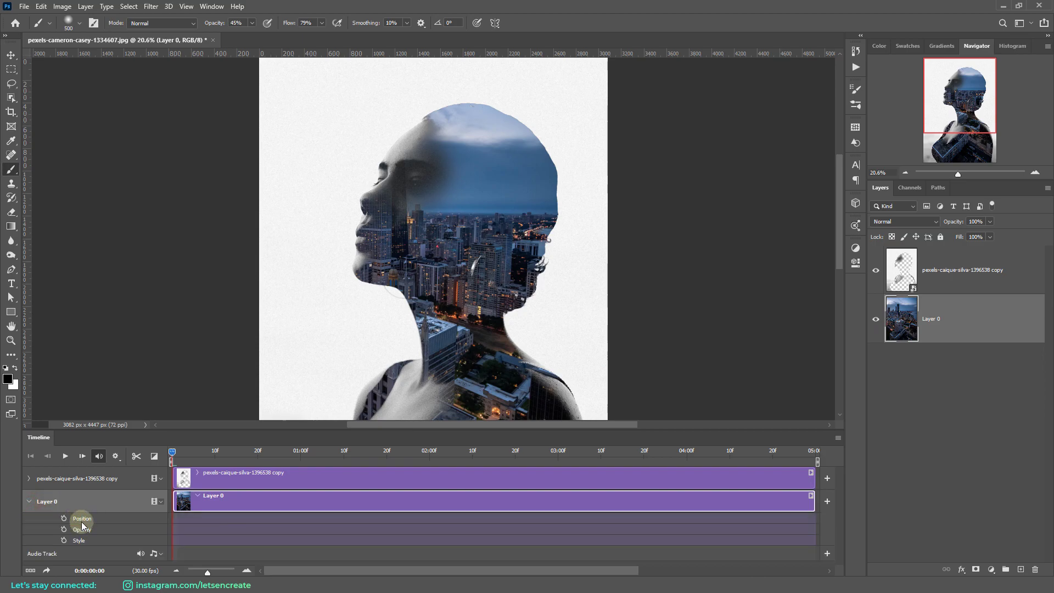
Step: Convert Layer 0 to a smart object and expand both tracks' Transform, Opacity and Style properties
{"action": "right_click", "coordinate": [970, 317]}
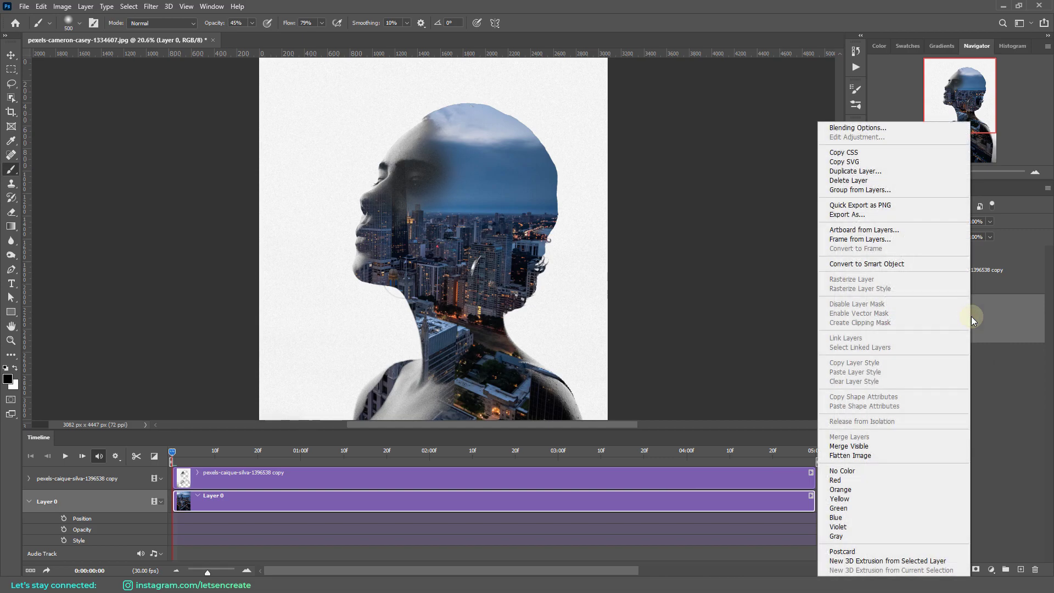
{"action": "left_click", "coordinate": [887, 264]}
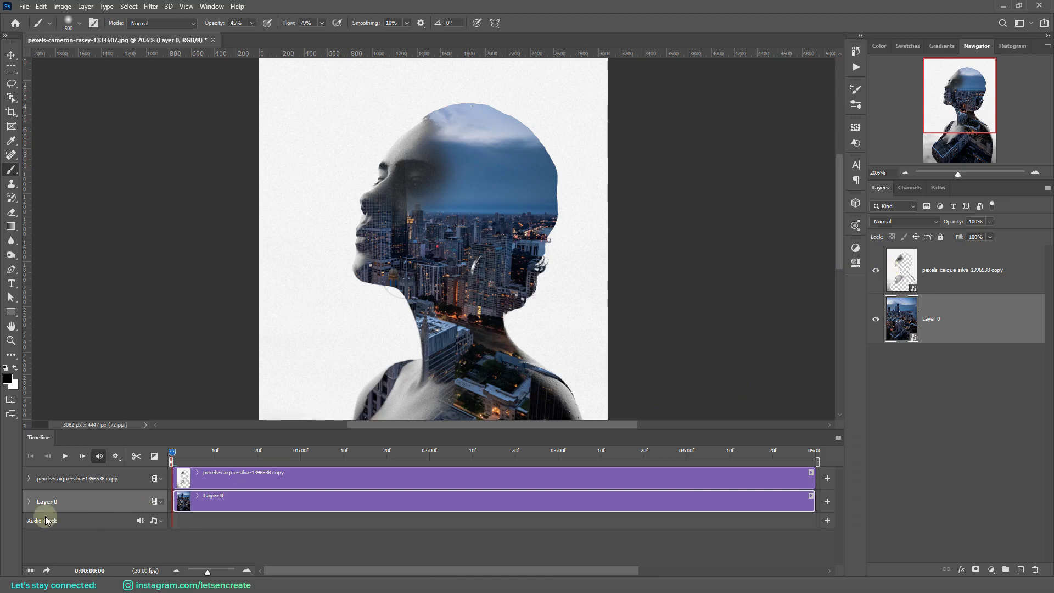
{"action": "left_click", "coordinate": [29, 501]}
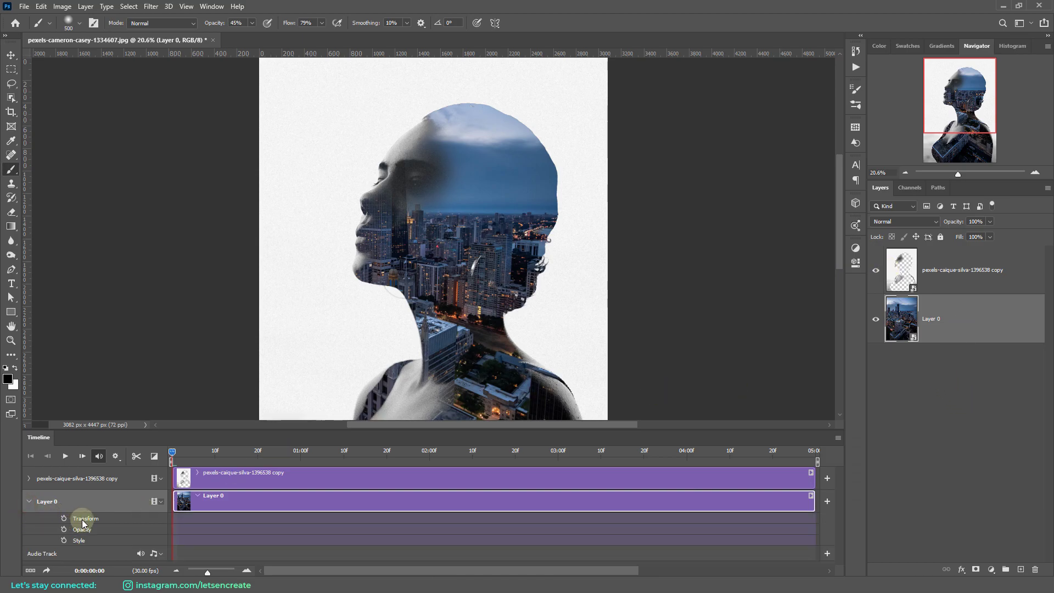
{"action": "left_click", "coordinate": [30, 478]}
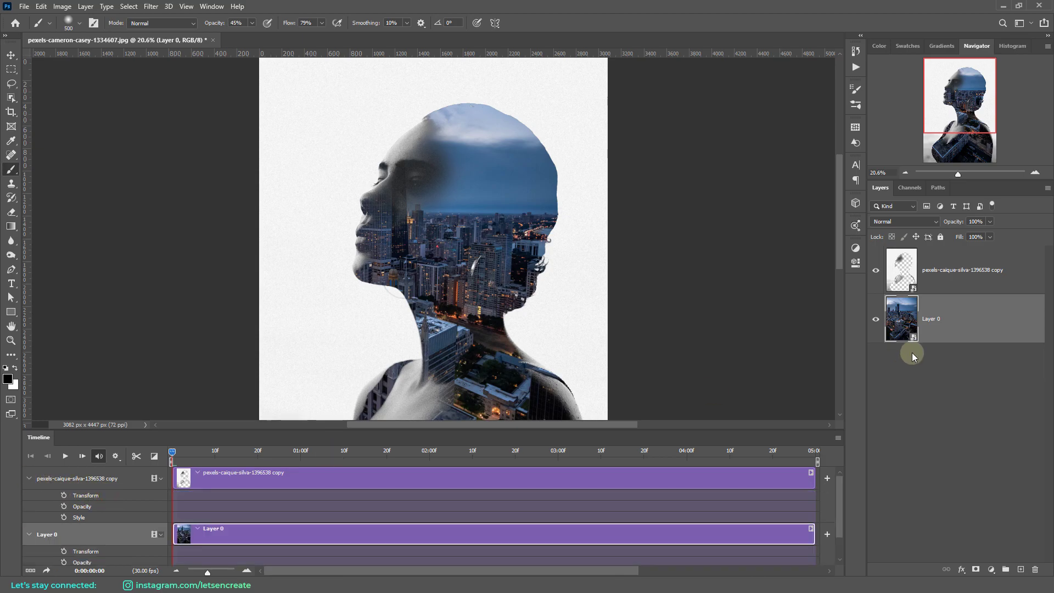
{"action": "left_click", "coordinate": [1006, 271]}
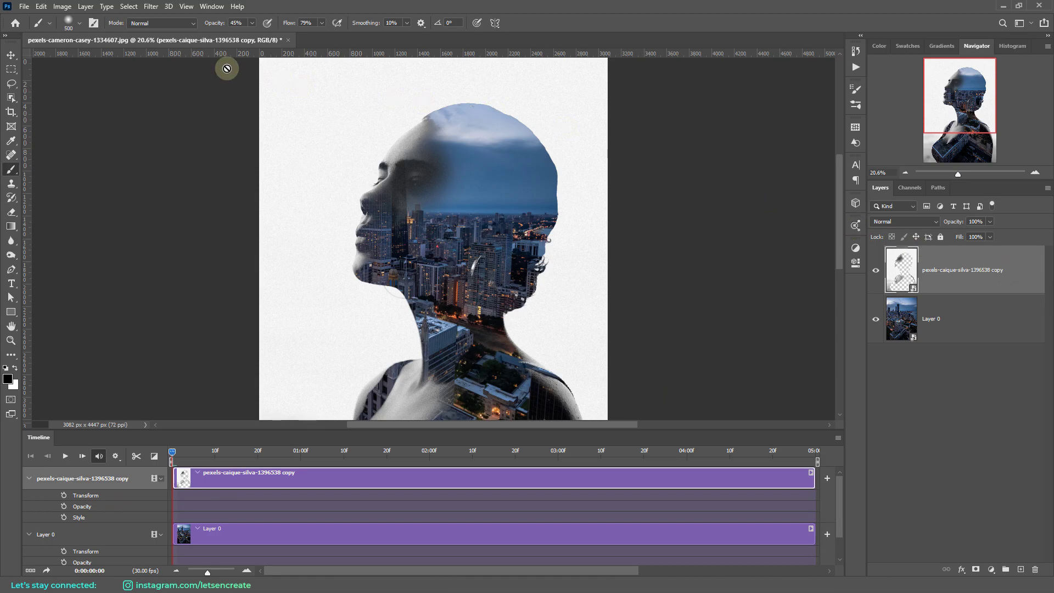
Step: Set the Image Size width to 800 px, giving 800 × 1154 px
{"action": "left_click", "coordinate": [62, 7]}
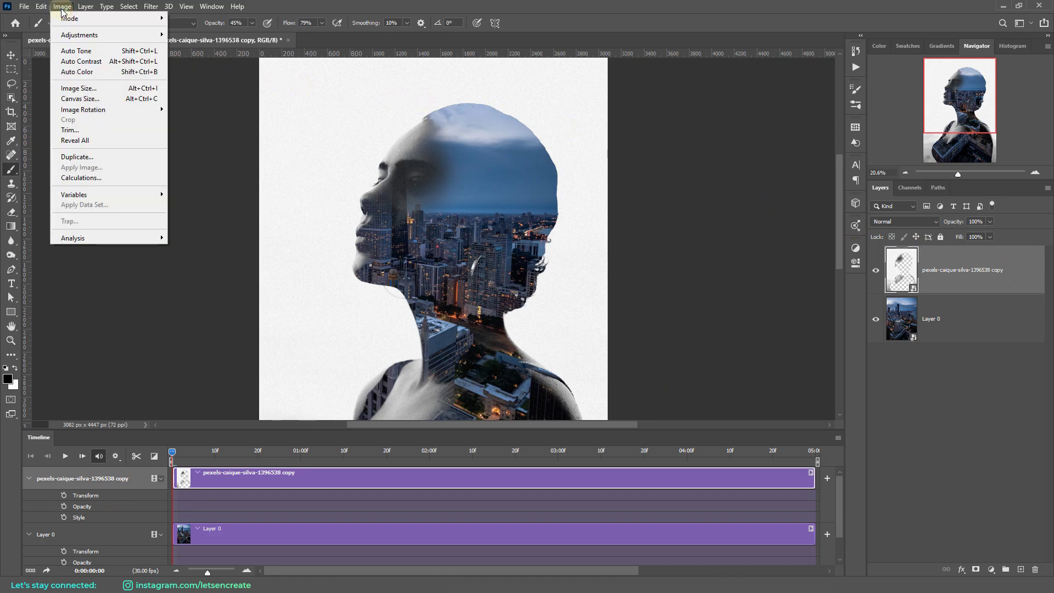
{"action": "left_click", "coordinate": [65, 88]}
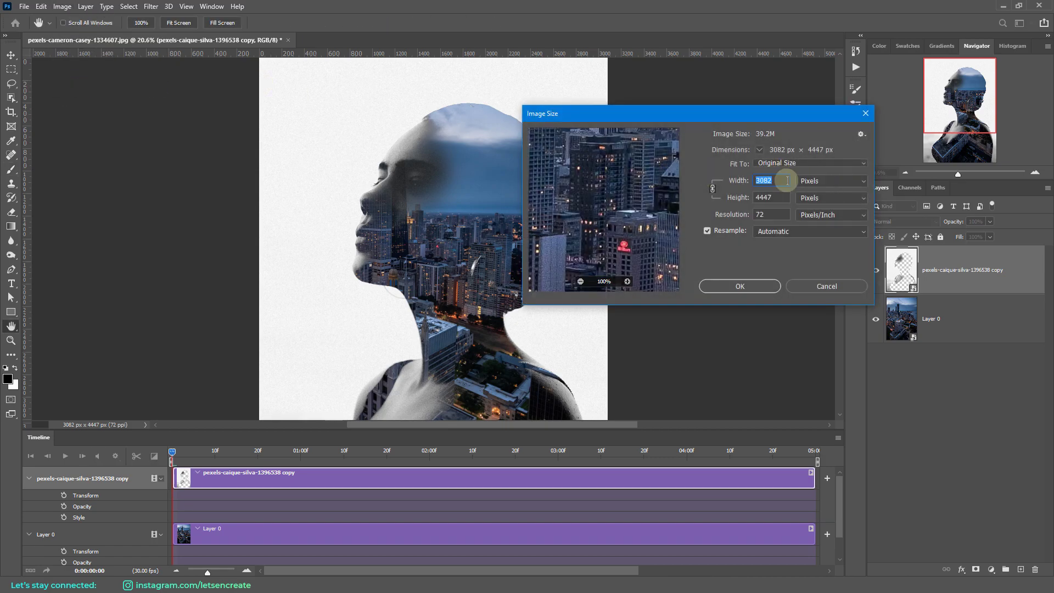
{"action": "type", "text": "800"}
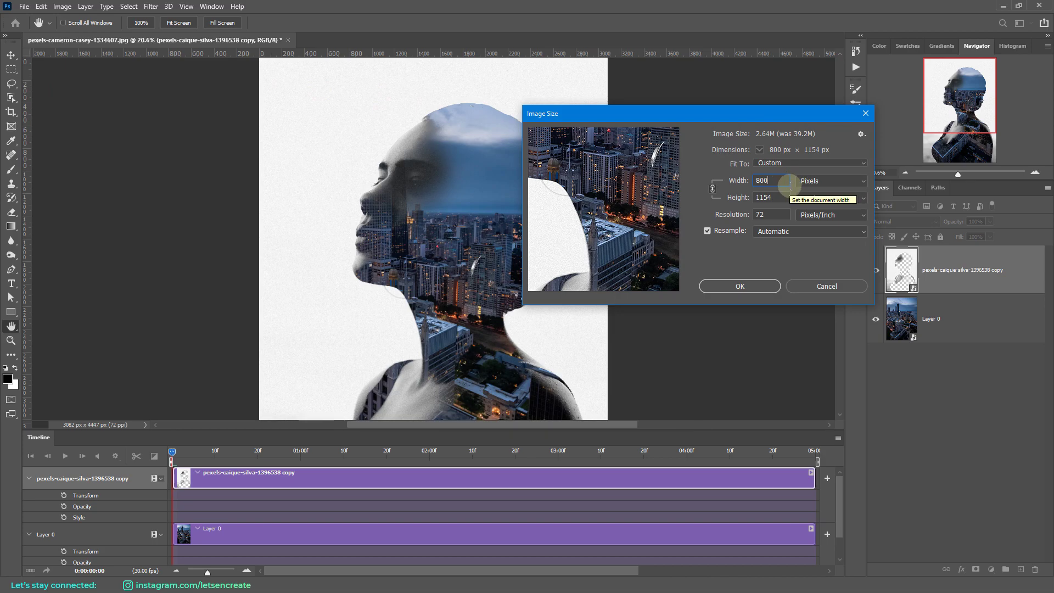
{"action": "left_click", "coordinate": [738, 288]}
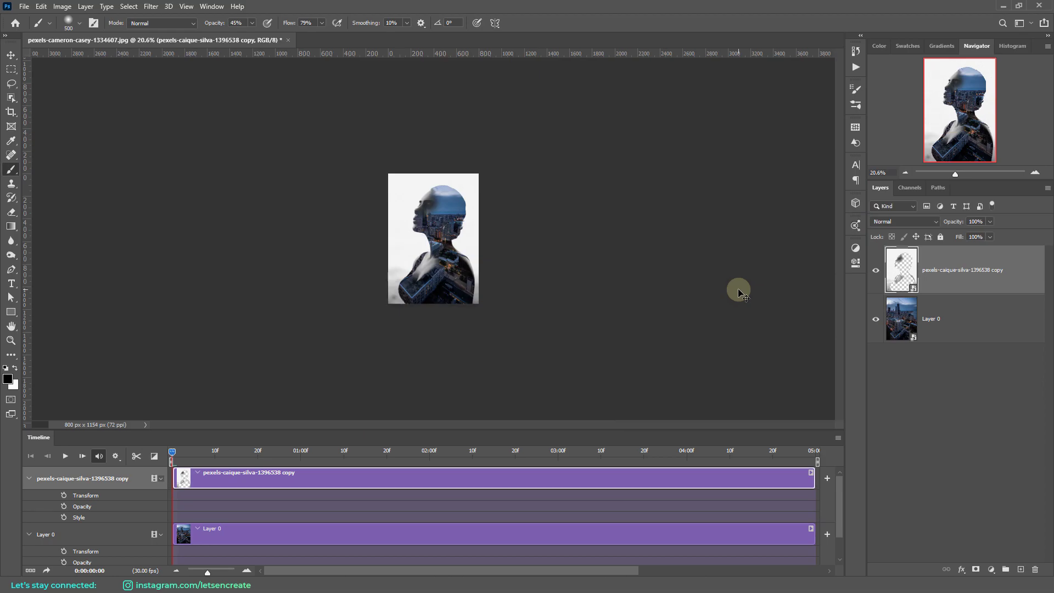
Step: Enable Transform keyframing on the top portrait layer and move the playhead to the last frame
{"action": "key", "text": "ctrl+0"}
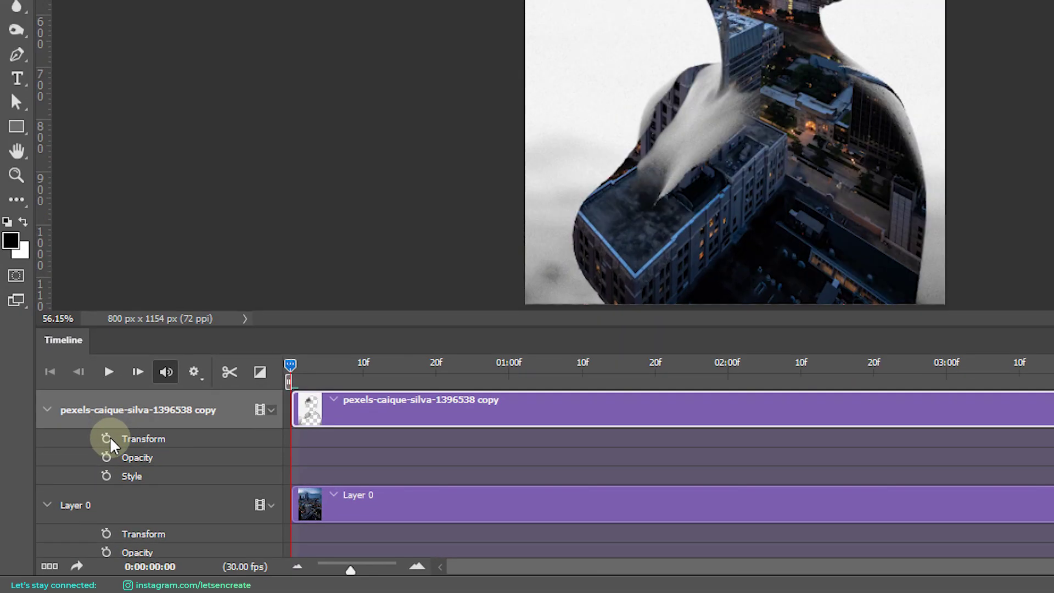
{"action": "left_click", "coordinate": [106, 439]}
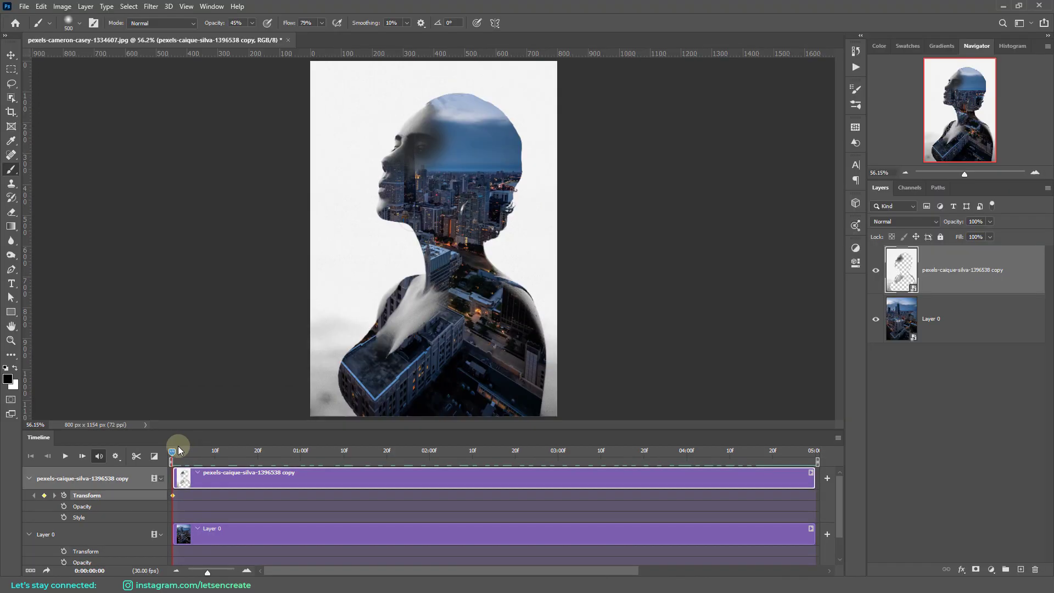
{"action": "left_click_drag", "start_coordinate": [173, 451], "coordinate": [811, 448]}
{"action": "left_click", "coordinate": [988, 272]}
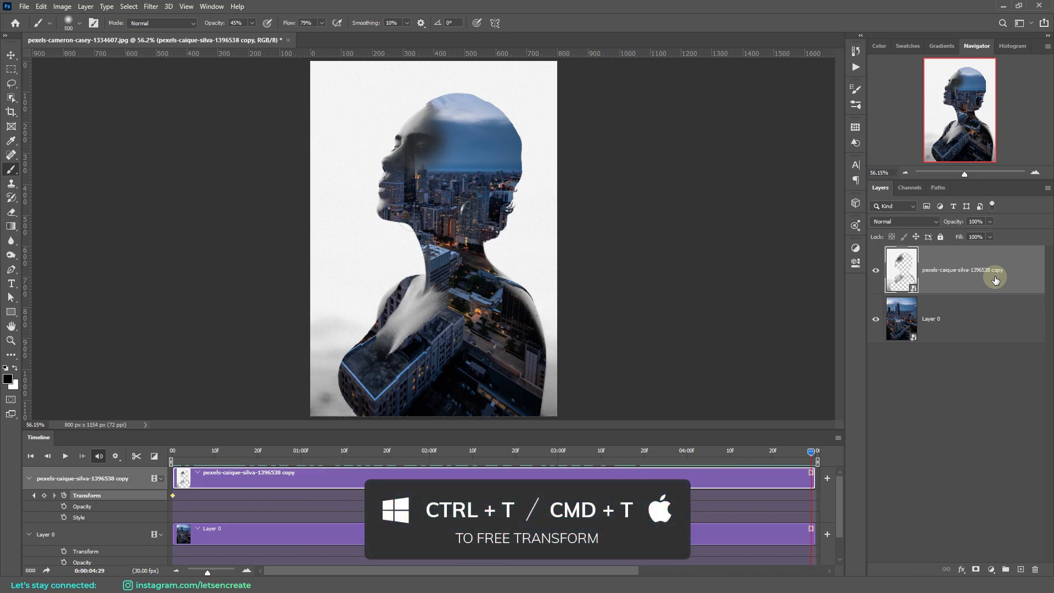
Step: Scale the top layer proportionally to 33.96% as the end Transform keyframe
{"action": "key", "text": "ctrl+t"}
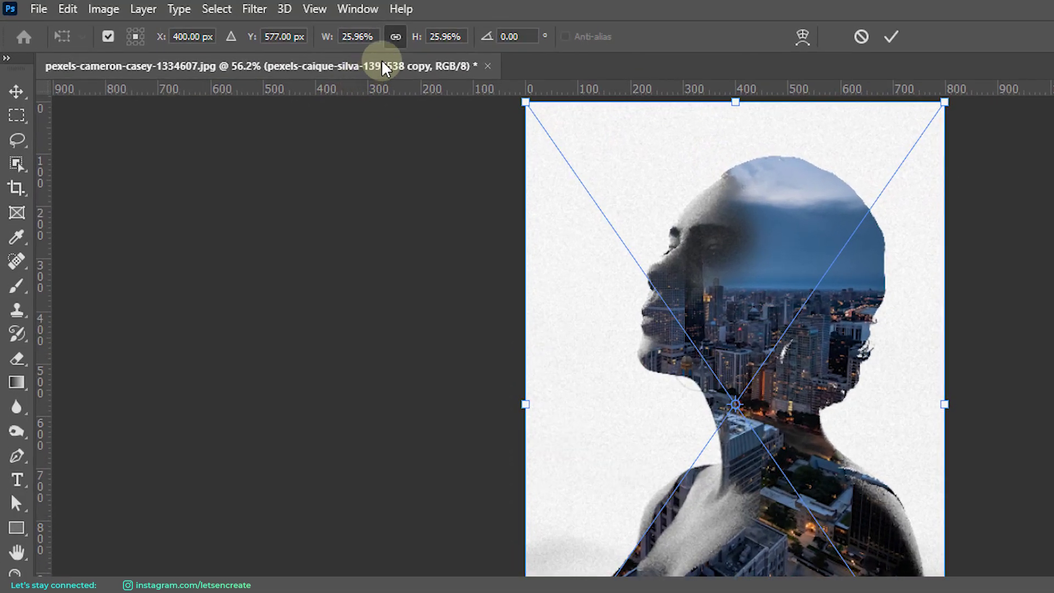
{"action": "left_click", "coordinate": [396, 37]}
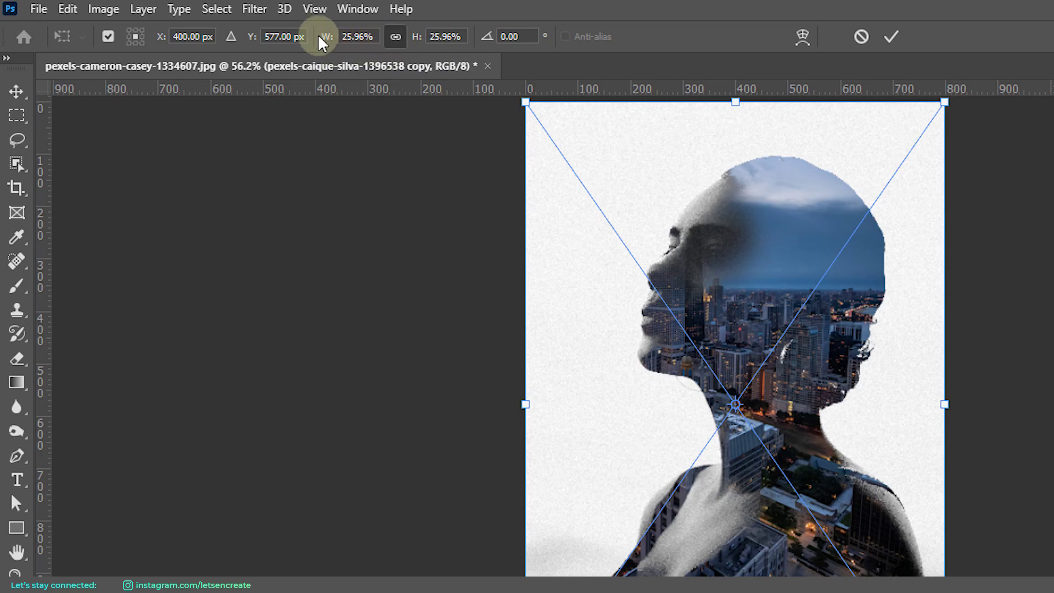
{"action": "left_click_drag", "start_coordinate": [325, 40], "coordinate": [327, 42]}
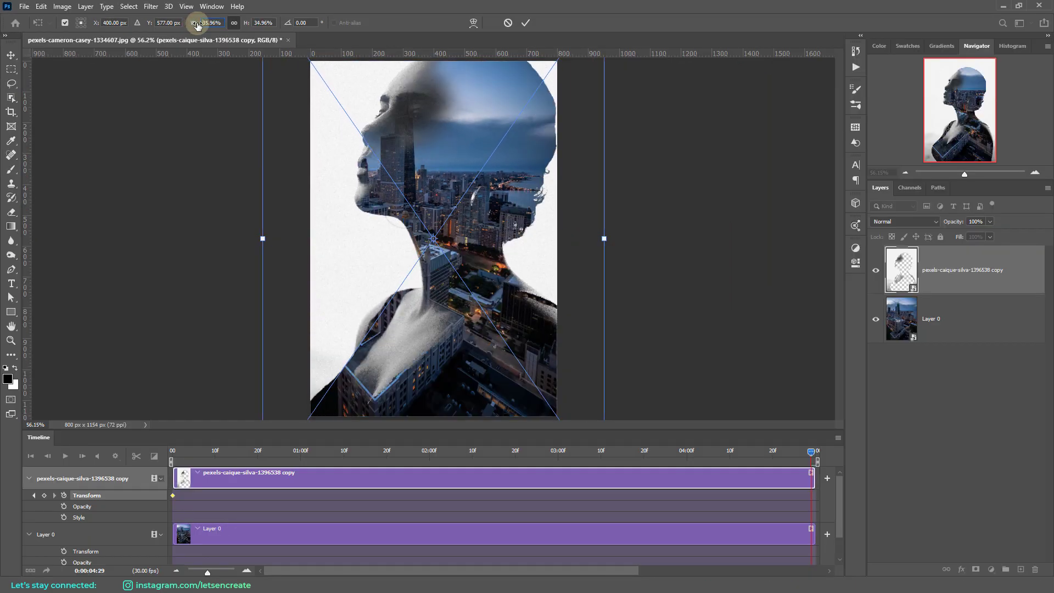
{"action": "left_click_drag", "start_coordinate": [195, 26], "coordinate": [196, 28]}
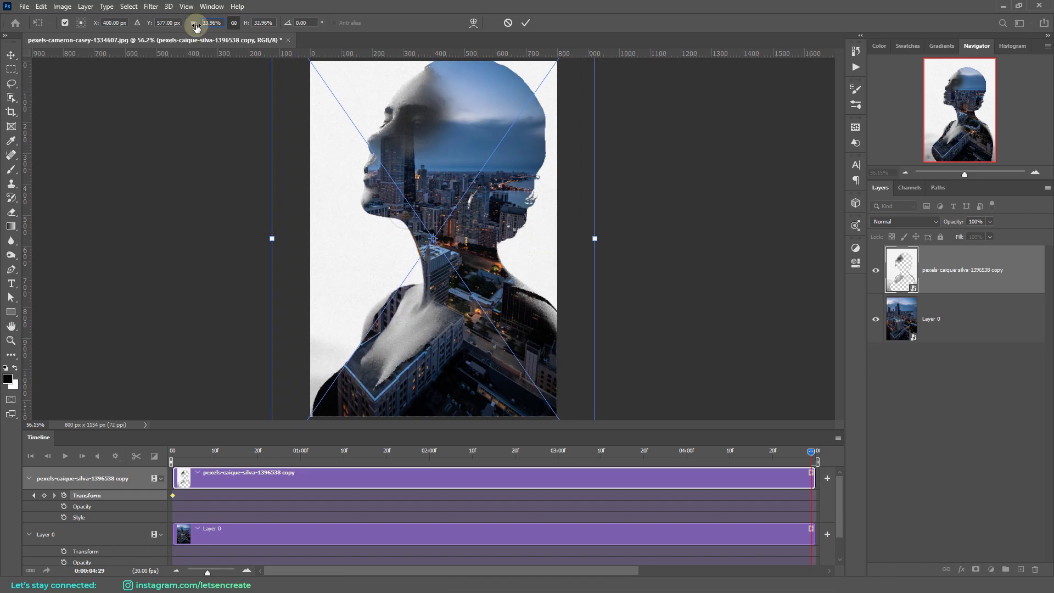
{"action": "left_click", "coordinate": [528, 23]}
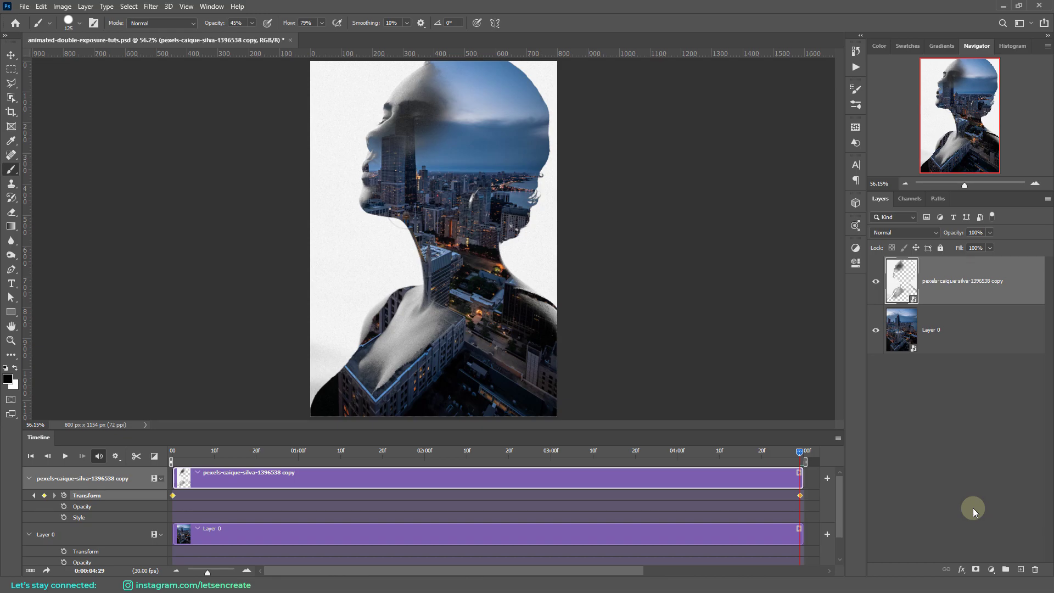
Step: Keyframe Layer 0's Transform at the last frame: 21.04% scale, moved down and right
{"action": "left_click", "coordinate": [976, 333]}
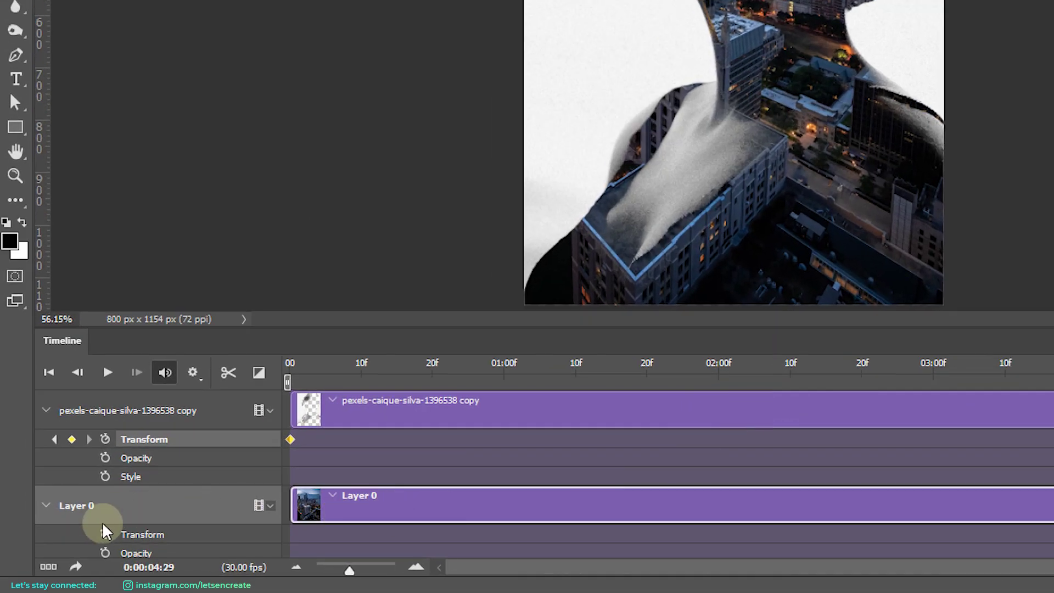
{"action": "left_click", "coordinate": [105, 534]}
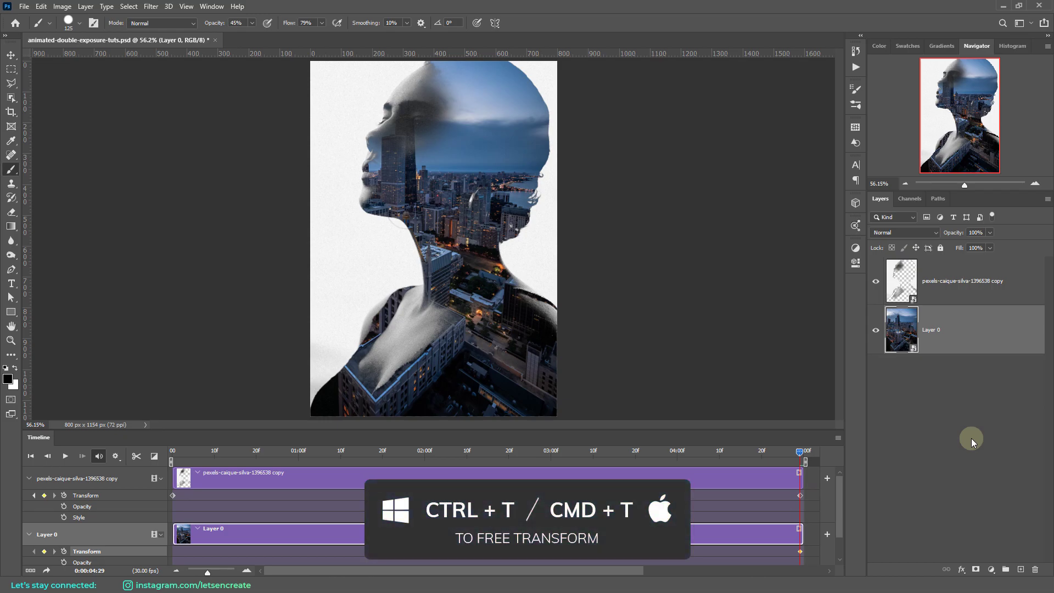
{"action": "key", "text": "ctrl+t"}
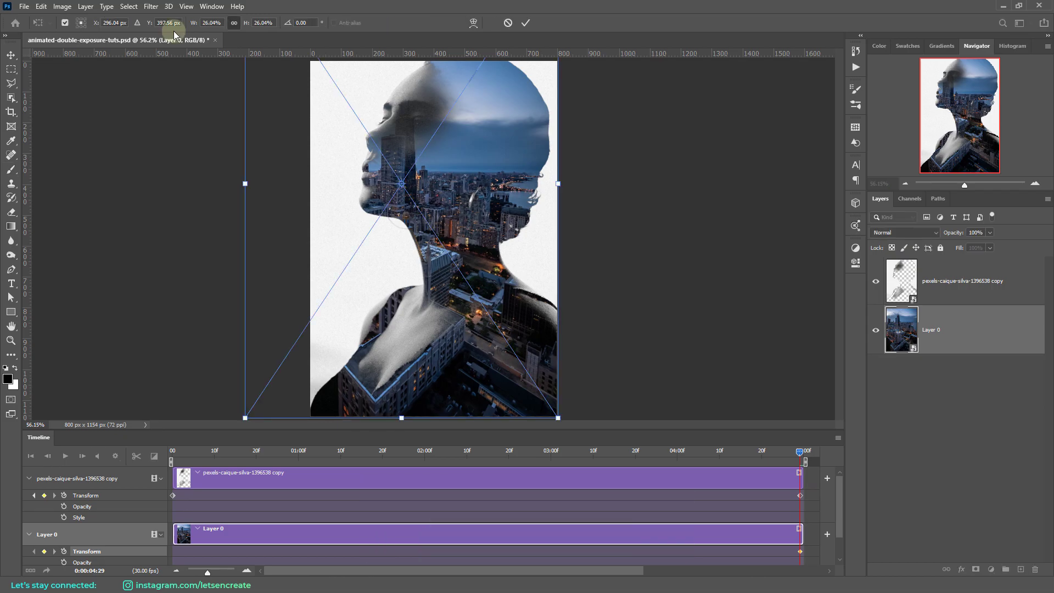
{"action": "left_click_drag", "start_coordinate": [193, 25], "coordinate": [186, 25]}
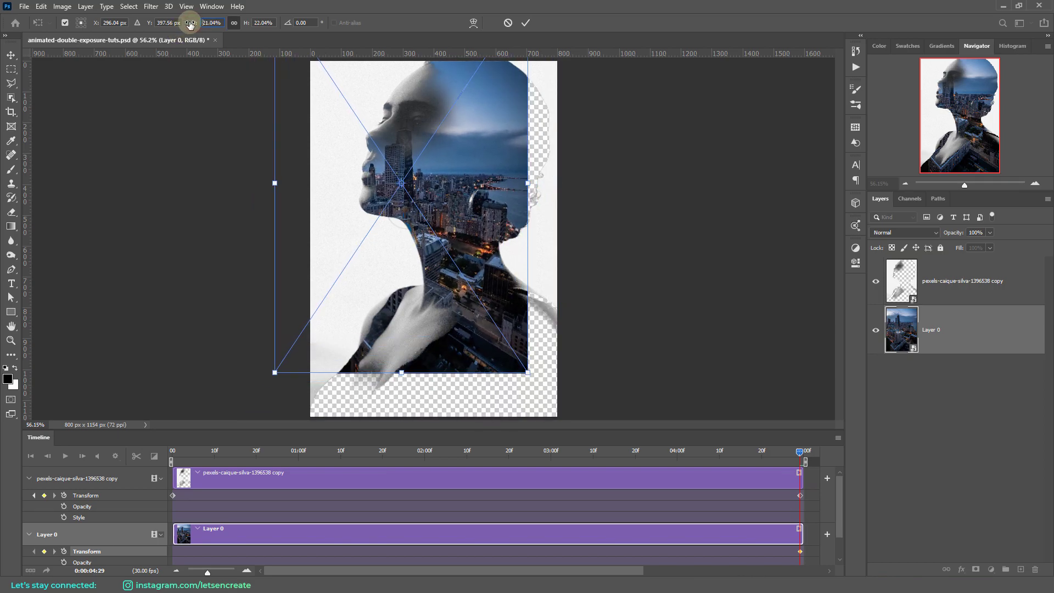
{"action": "left_click_drag", "start_coordinate": [453, 140], "coordinate": [479, 185]}
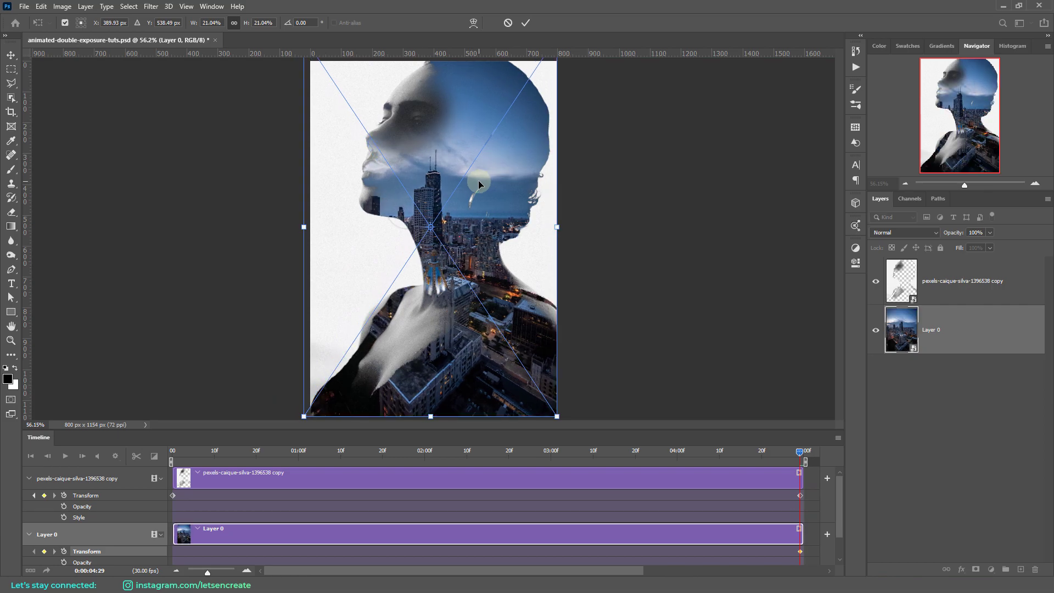
{"action": "left_click", "coordinate": [526, 23]}
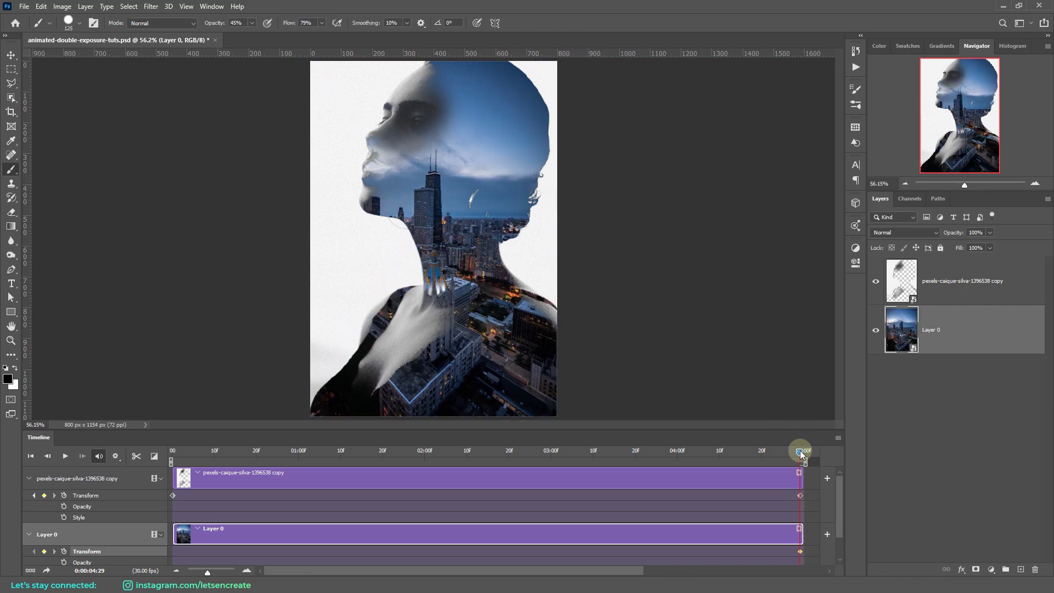
Step: Transform Layer 0 at frame 0 to 27.04% scale, nudged slightly up and right
{"action": "left_click_drag", "start_coordinate": [799, 450], "coordinate": [166, 445]}
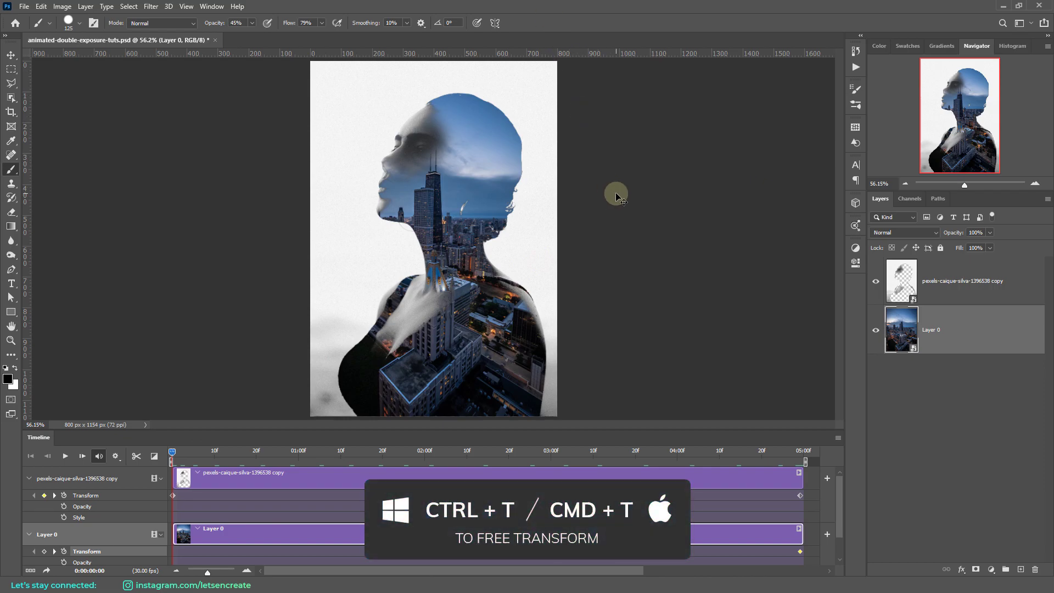
{"action": "key", "text": "ctrl+t"}
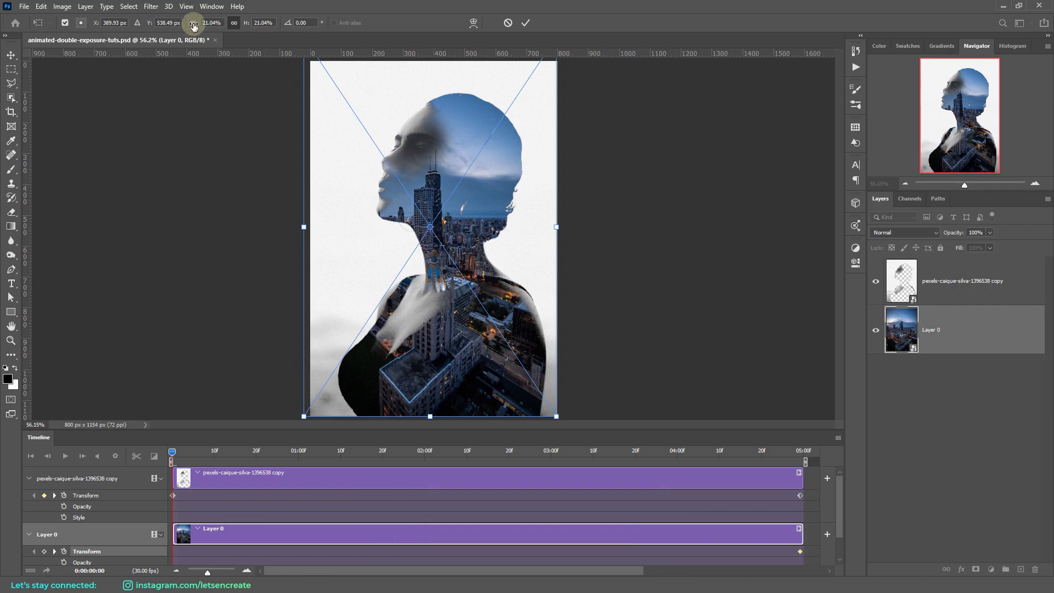
{"action": "left_click_drag", "start_coordinate": [193, 26], "coordinate": [197, 26]}
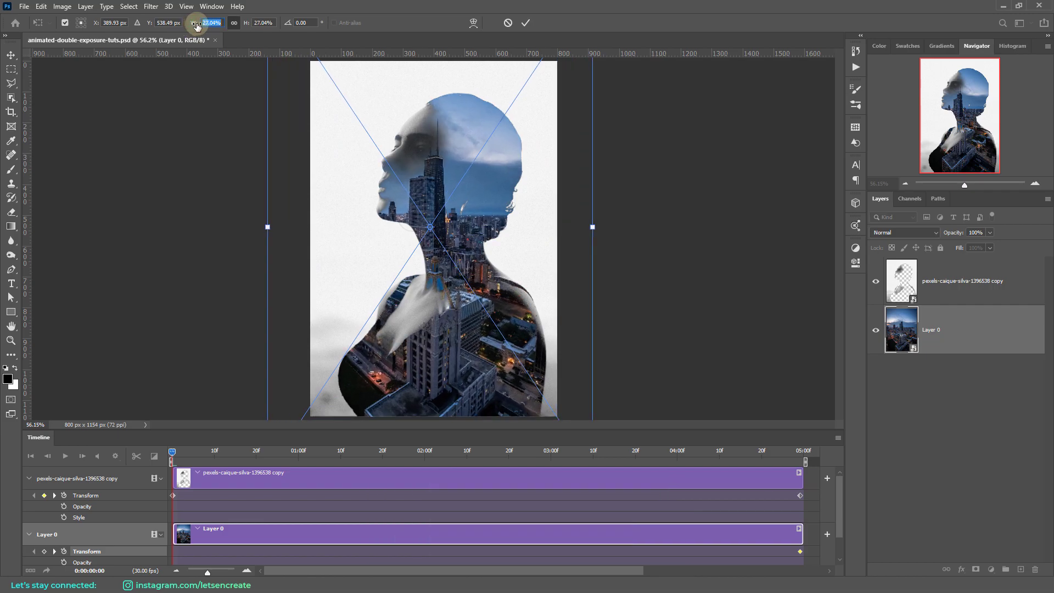
{"action": "left_click_drag", "start_coordinate": [463, 180], "coordinate": [449, 160]}
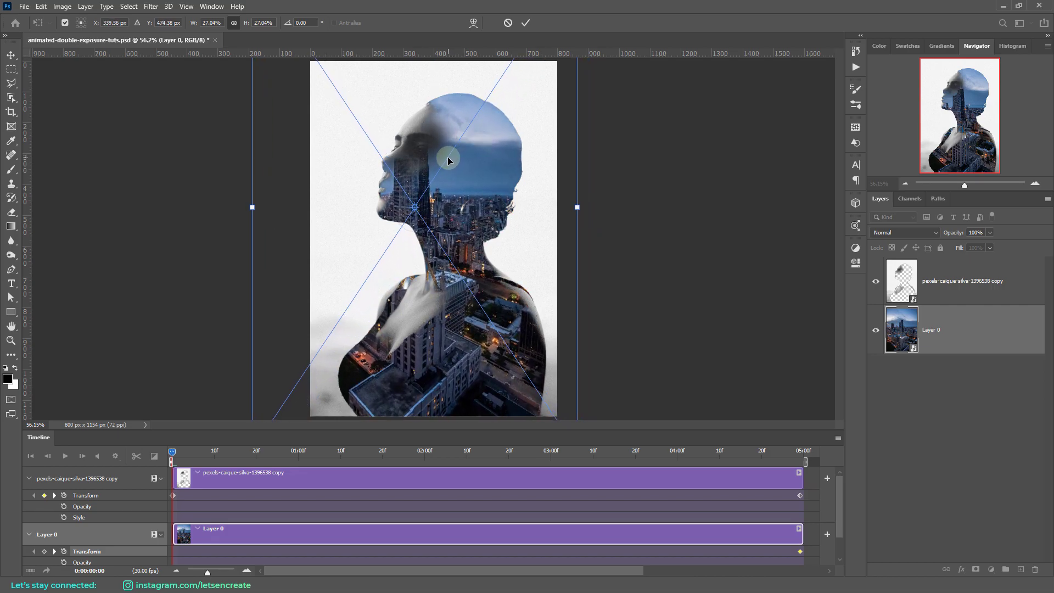
{"action": "left_click", "coordinate": [527, 23]}
{"action": "key", "text": "b"}
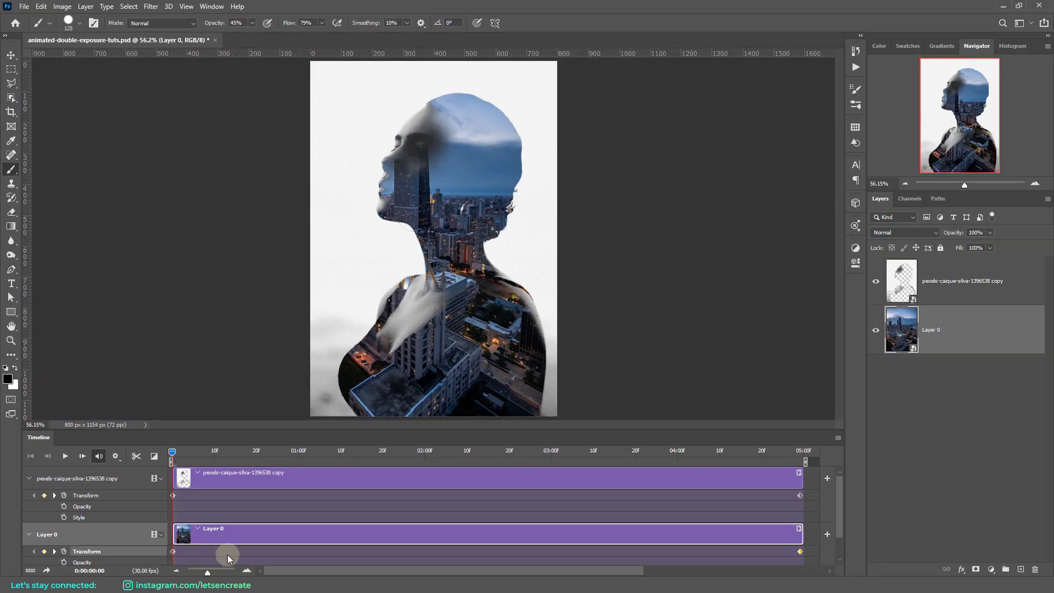
Step: Check the playback resolution and loop settings, then preview the zoom animation
{"action": "left_click", "coordinate": [173, 551]}
{"action": "left_click", "coordinate": [115, 456]}
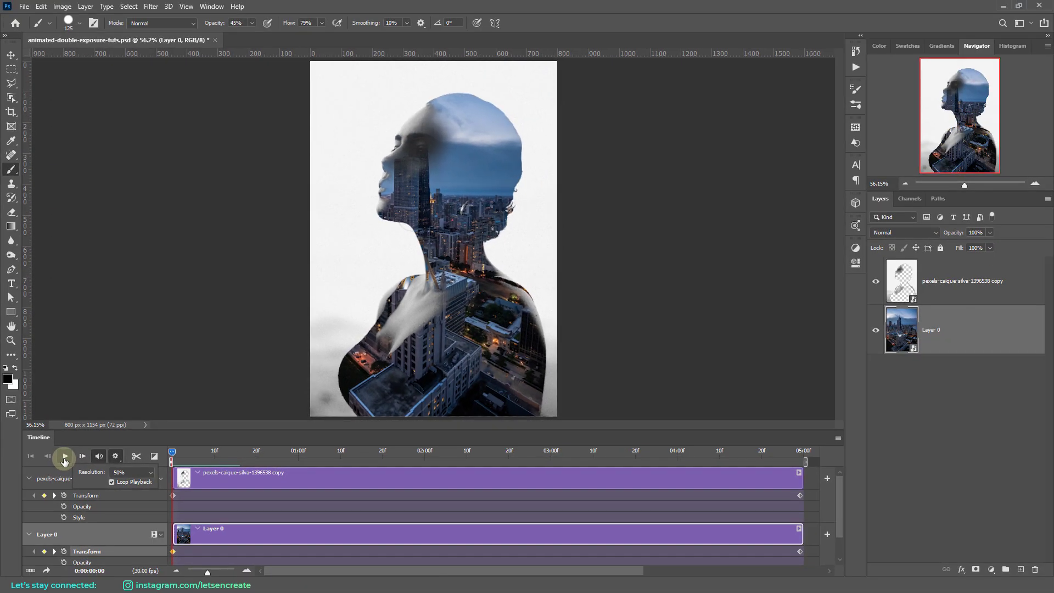
{"action": "left_click", "coordinate": [64, 458]}
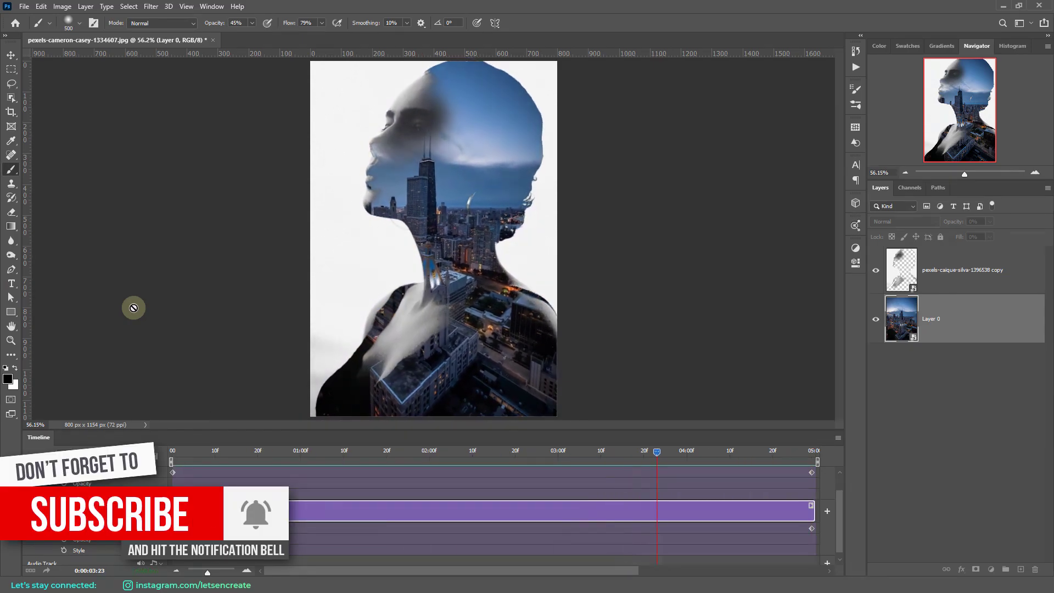
Step: Add Fade With White transitions to the start and end of both clips
{"action": "key", "text": "space"}
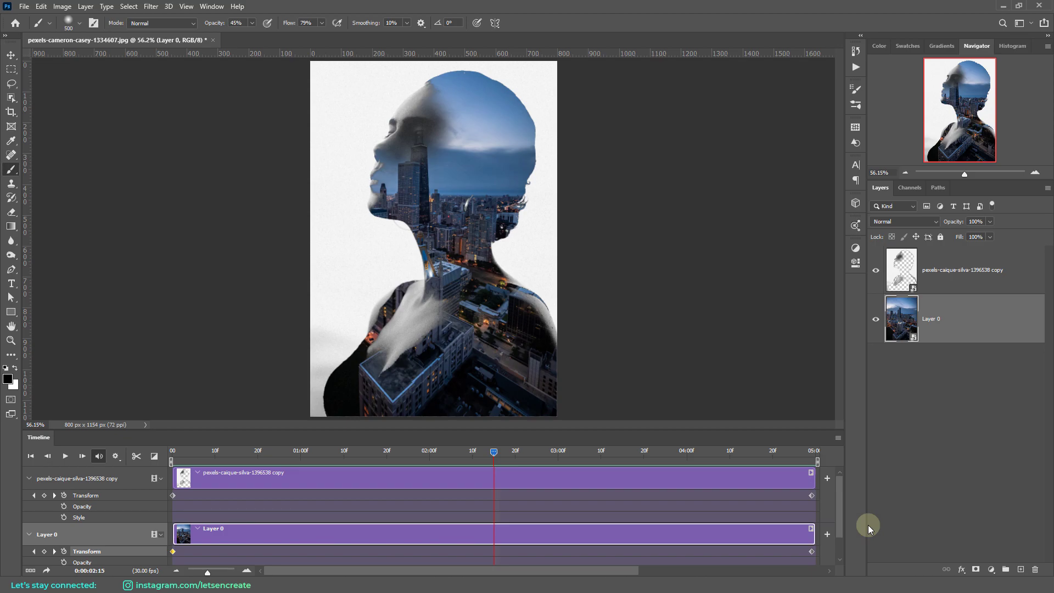
{"action": "left_click", "coordinate": [154, 457]}
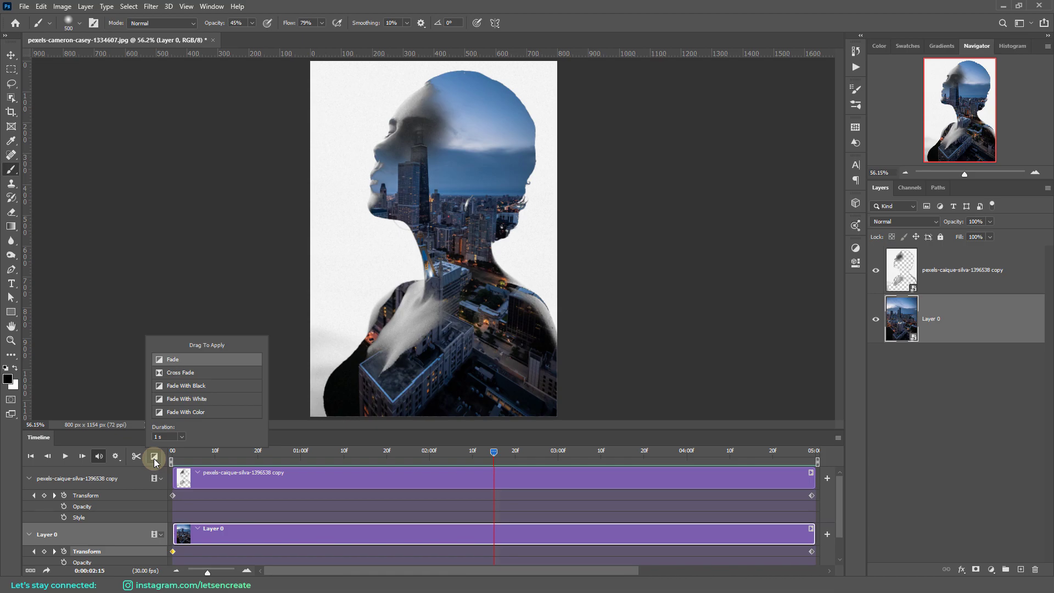
{"action": "left_click", "coordinate": [192, 400]}
{"action": "left_click_drag", "start_coordinate": [193, 401], "coordinate": [793, 478]}
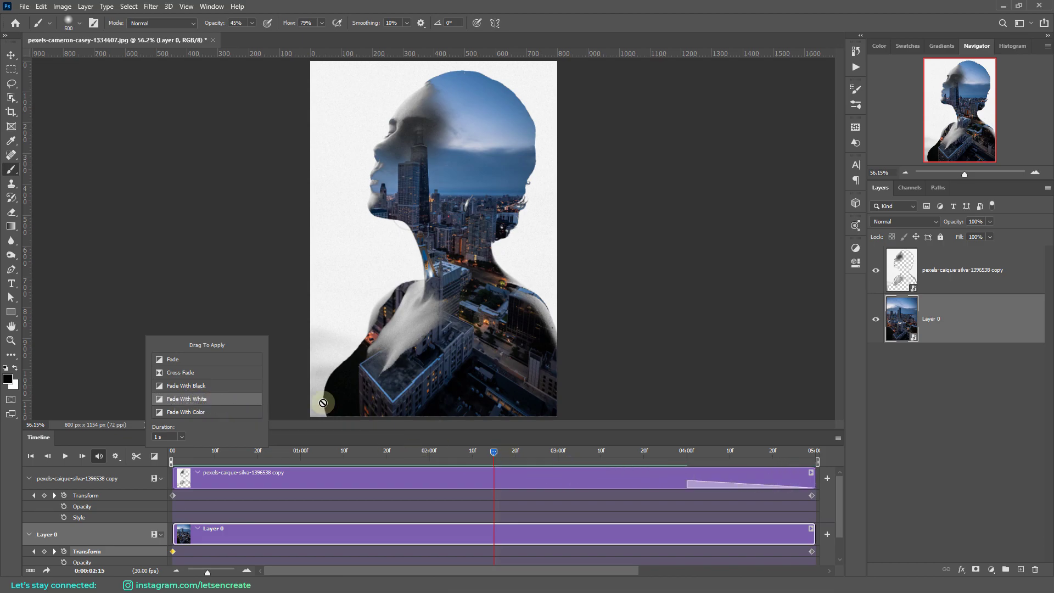
{"action": "left_click_drag", "start_coordinate": [175, 401], "coordinate": [746, 542]}
{"action": "left_click_drag", "start_coordinate": [230, 398], "coordinate": [215, 481]}
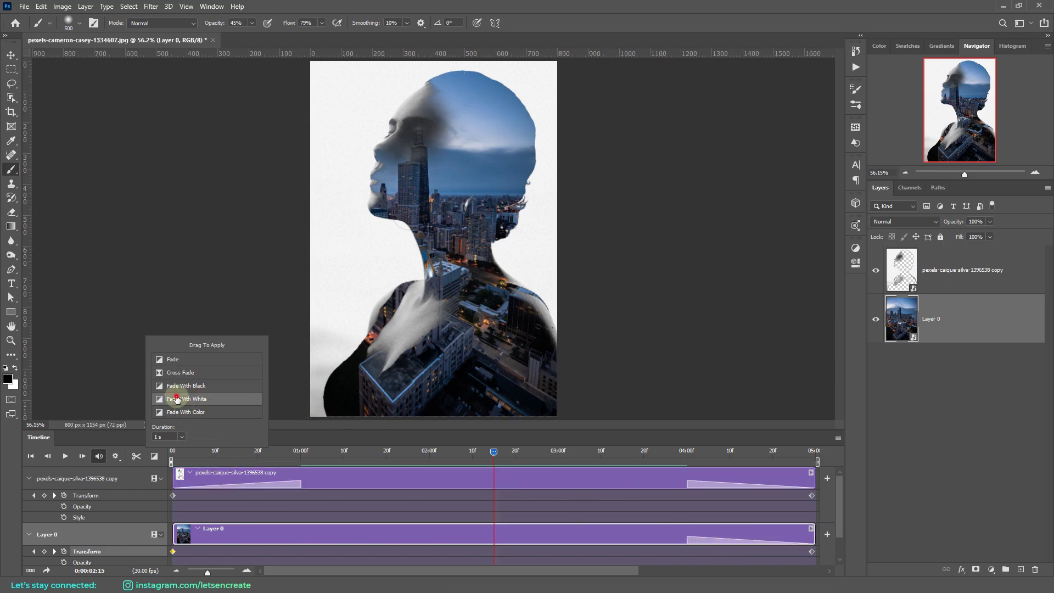
{"action": "left_click_drag", "start_coordinate": [175, 399], "coordinate": [204, 535]}
{"action": "left_click", "coordinate": [293, 511]}
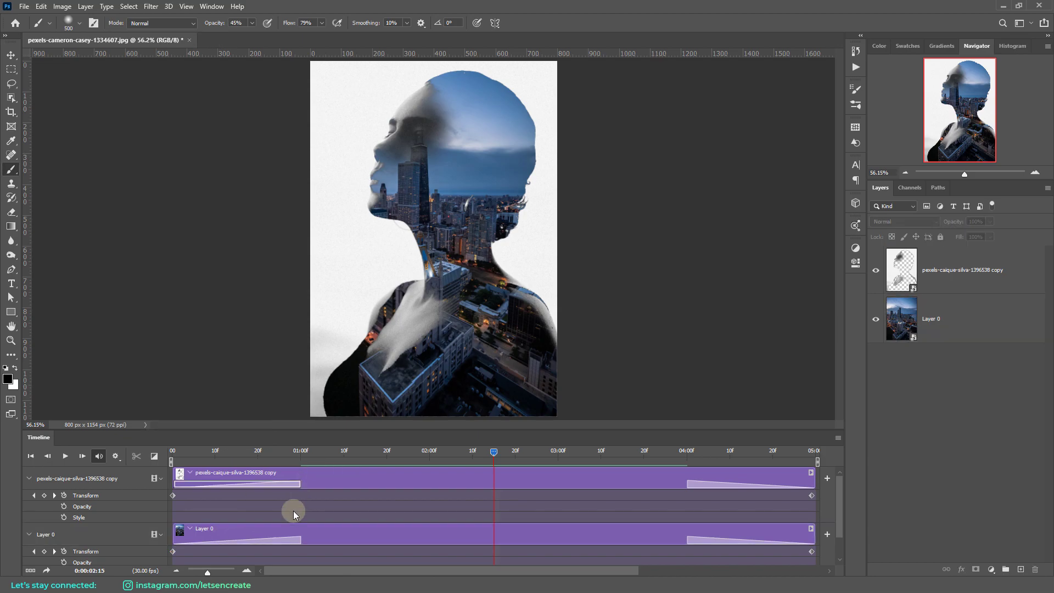
Step: Shorten the fade-ins and fade-outs on both clips
{"action": "left_click_drag", "start_coordinate": [301, 484], "coordinate": [222, 483]}
{"action": "left_click_drag", "start_coordinate": [300, 540], "coordinate": [224, 541]}
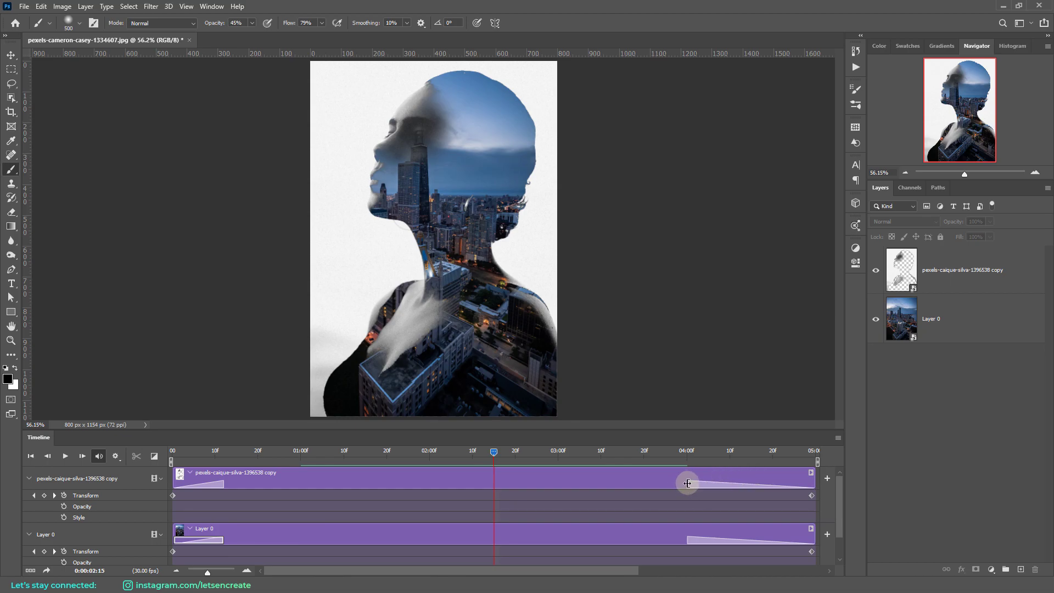
{"action": "left_click_drag", "start_coordinate": [686, 482], "coordinate": [763, 484]}
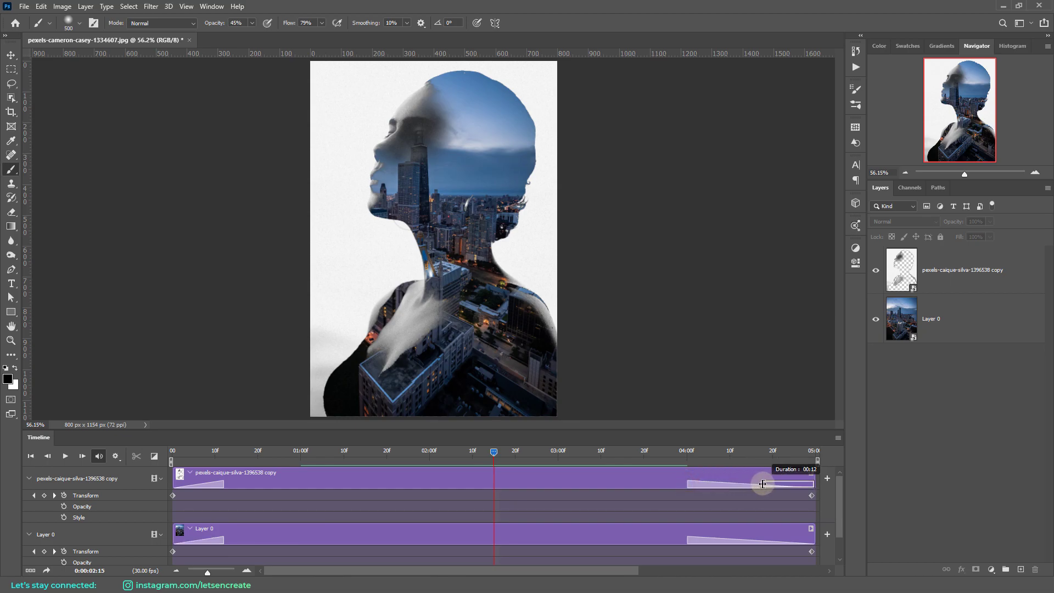
{"action": "left_click_drag", "start_coordinate": [686, 539], "coordinate": [766, 539]}
Step: Play the timeline to watch the skyline zoom between the white fades
{"action": "left_click", "coordinate": [65, 456]}
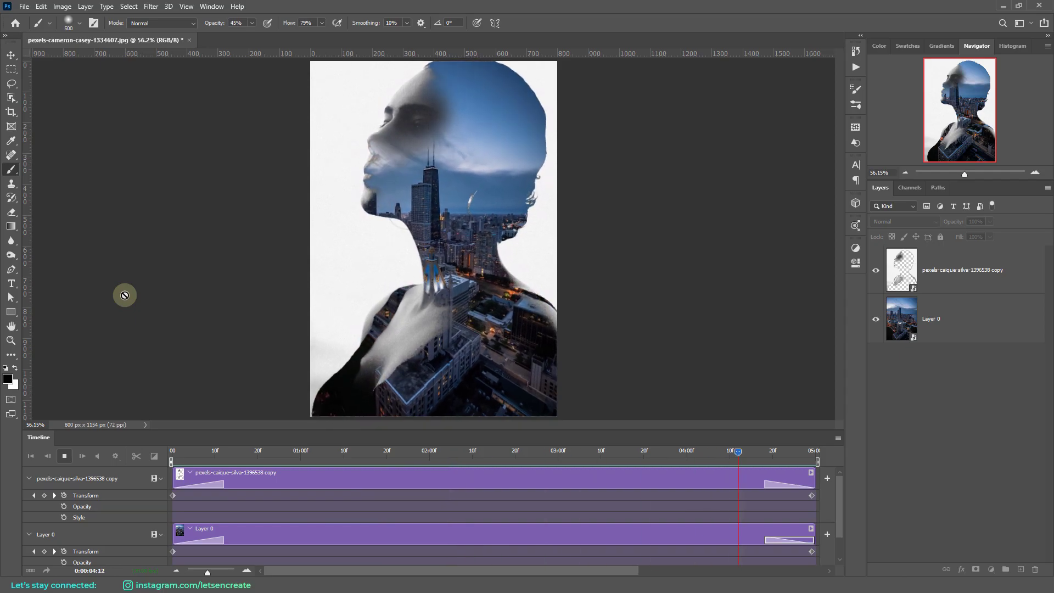
Step: Stop playback and set Save for Web (Legacy) to GIF with Noise dithering
{"action": "left_click", "coordinate": [64, 456]}
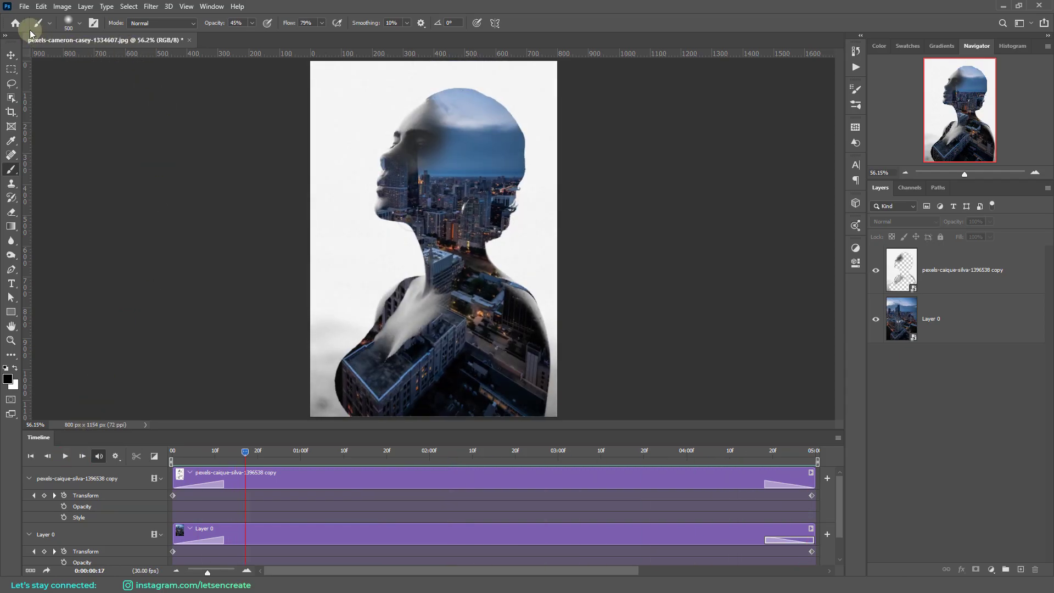
{"action": "left_click", "coordinate": [24, 7]}
{"action": "mouse_move", "coordinate": [50, 168]}
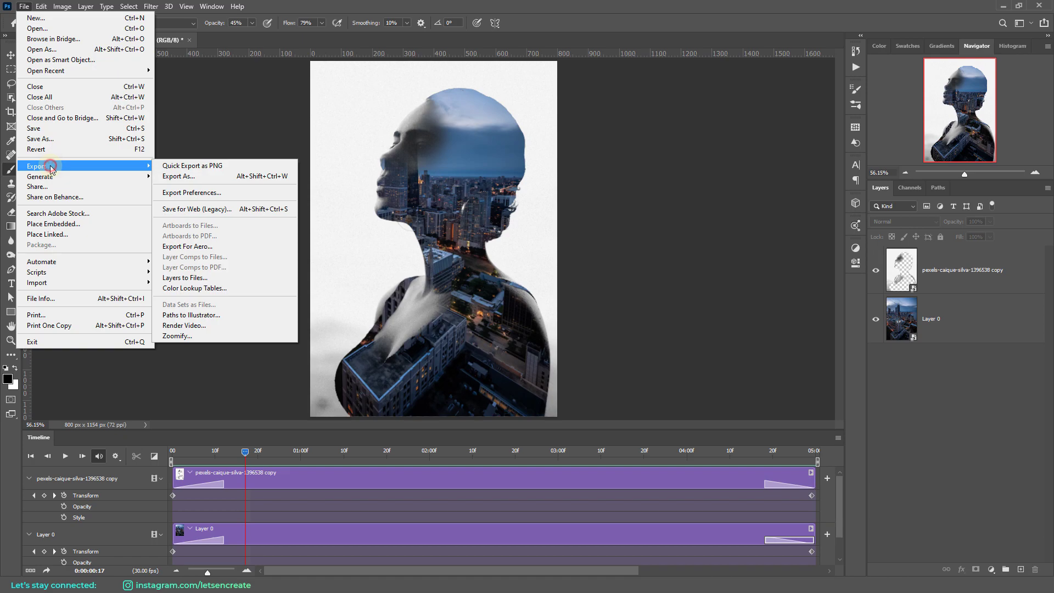
{"action": "left_click", "coordinate": [206, 208]}
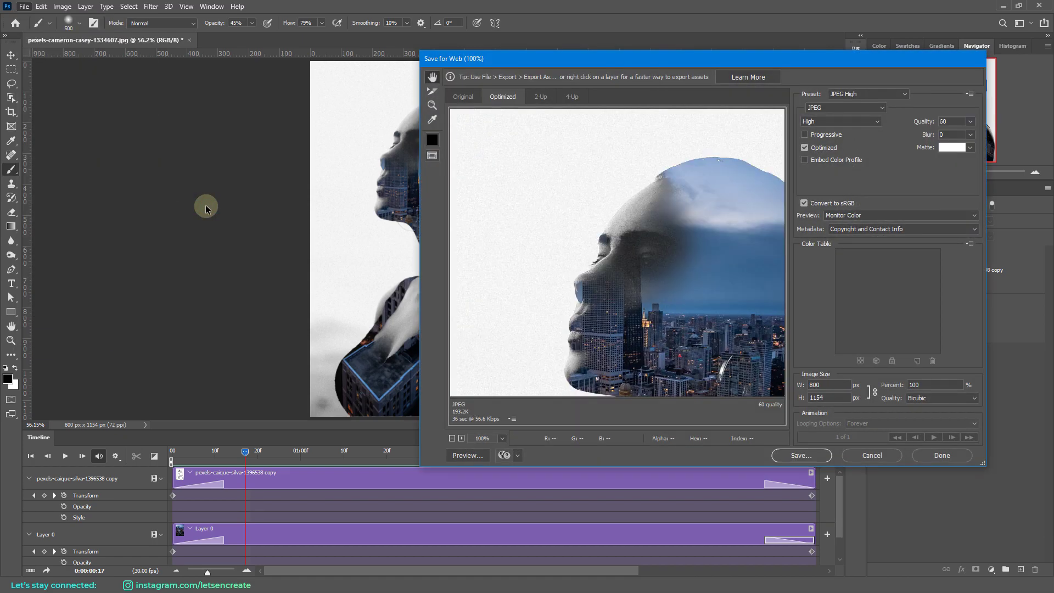
{"action": "left_click", "coordinate": [837, 108]}
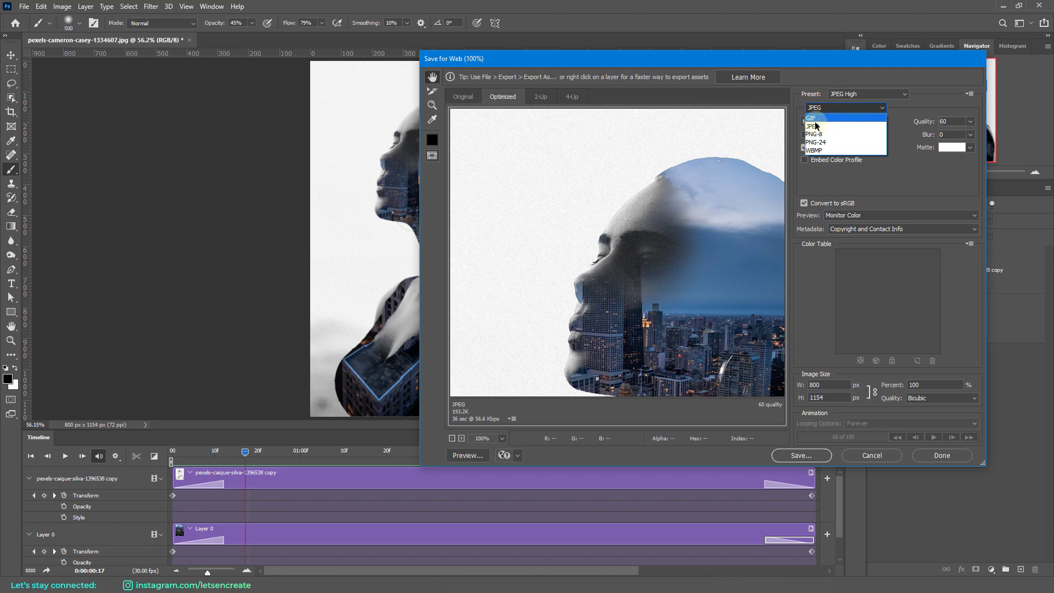
{"action": "left_click", "coordinate": [814, 117]}
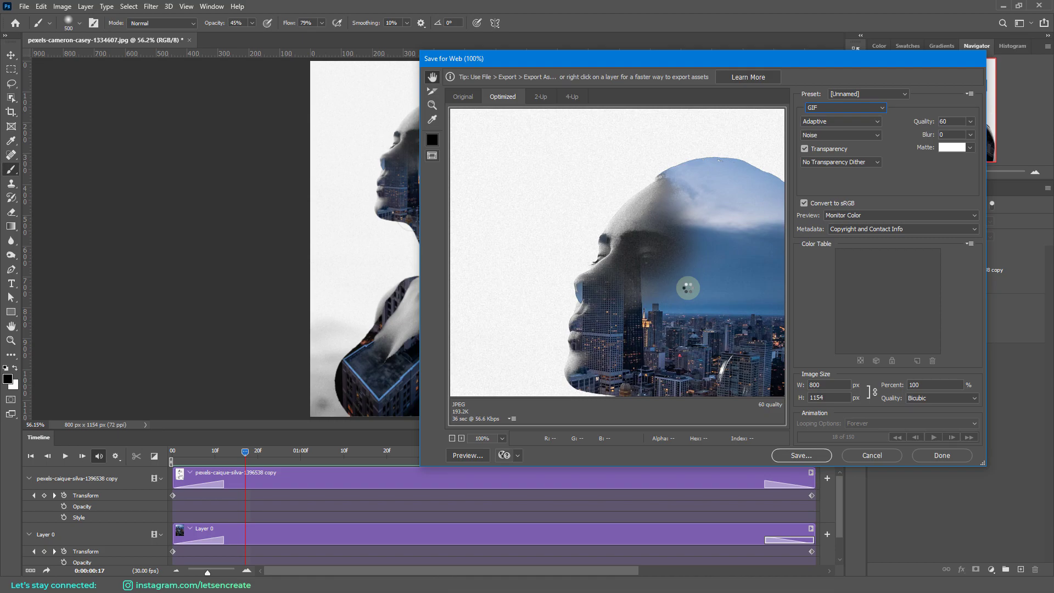
{"action": "left_click", "coordinate": [840, 135]}
{"action": "left_click", "coordinate": [818, 178]}
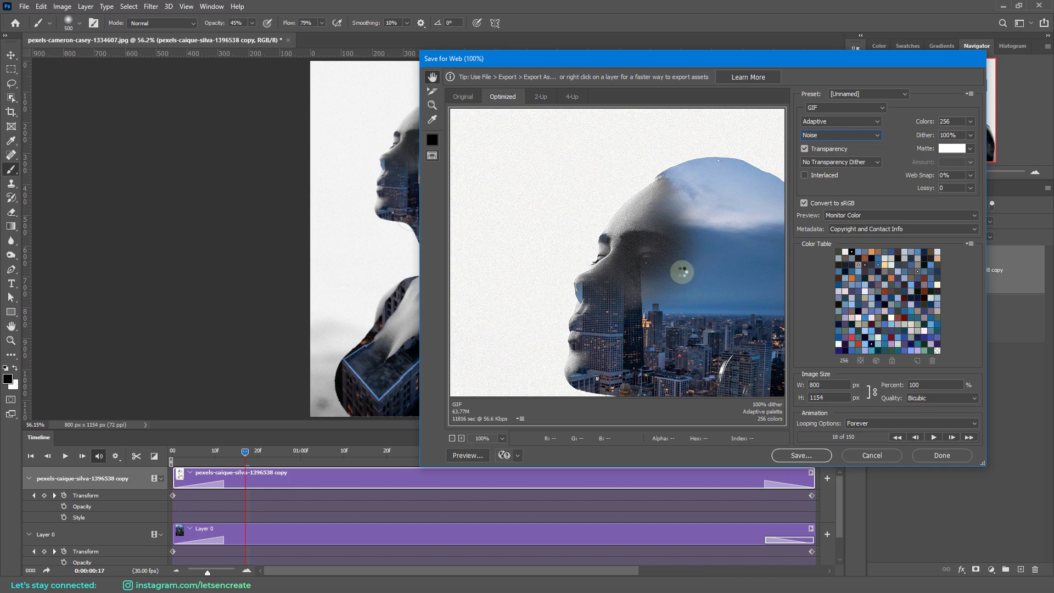
Step: Resize the GIF to 400 × 577 px, loop it forever, and save as test-anim
{"action": "key", "text": "ctrl+minus"}
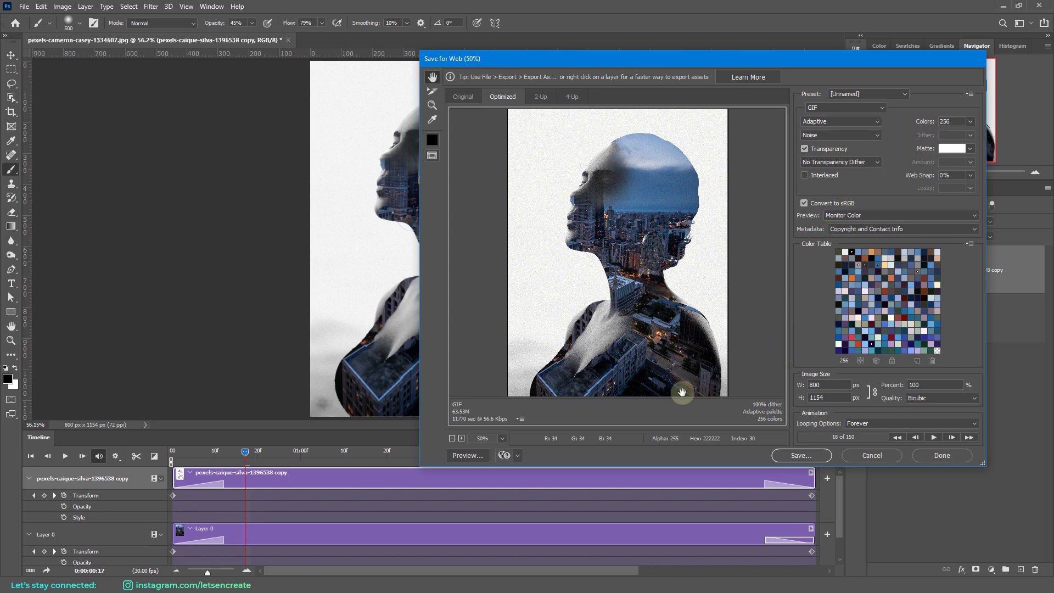
{"action": "left_click", "coordinate": [814, 385]}
{"action": "type", "text": "200"}
{"action": "key", "text": "Return"}
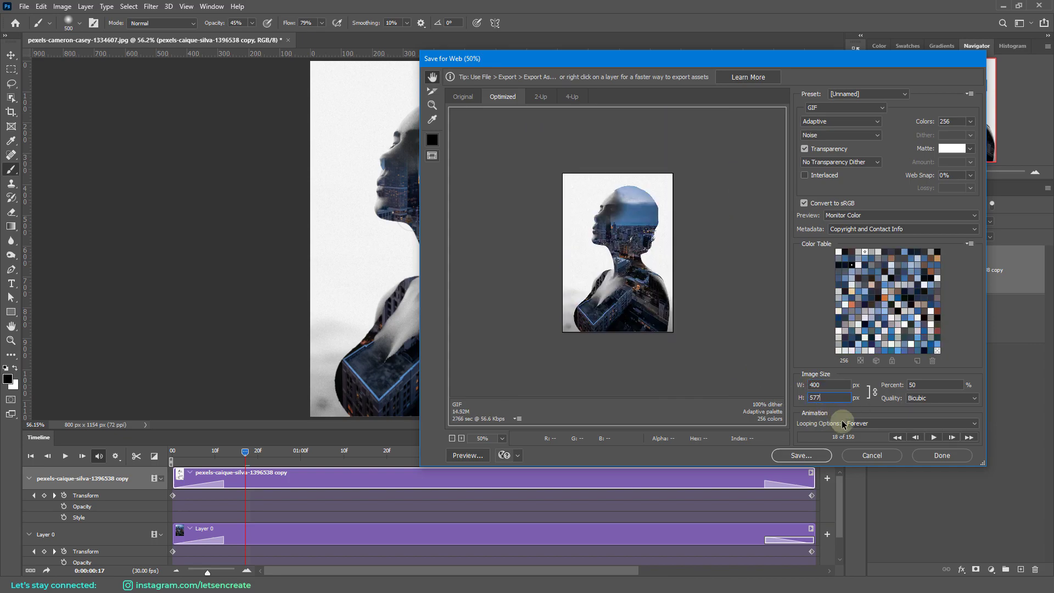
{"action": "left_click", "coordinate": [867, 424]}
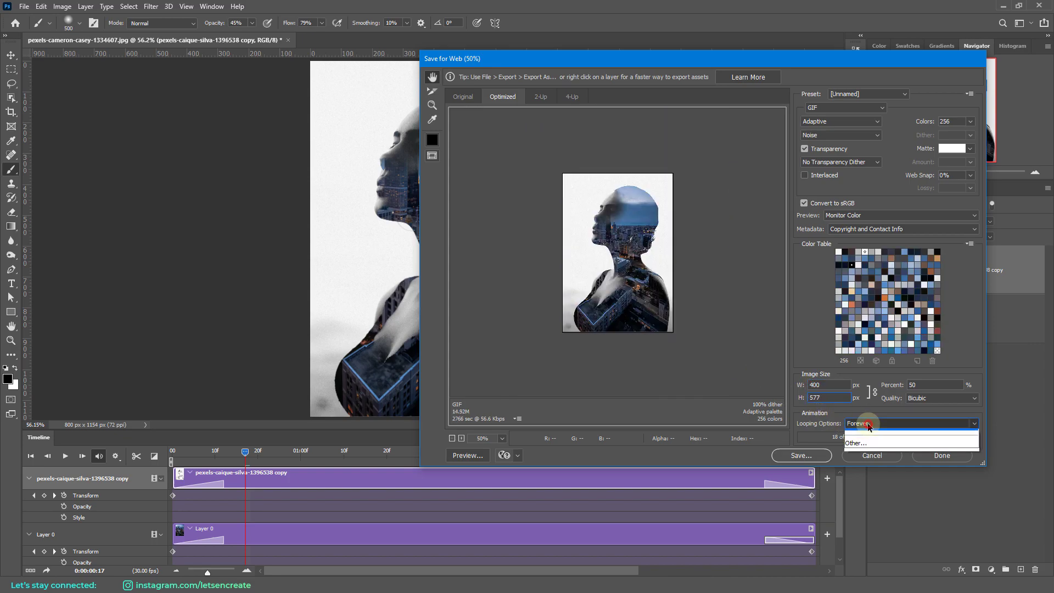
{"action": "left_click", "coordinate": [807, 424]}
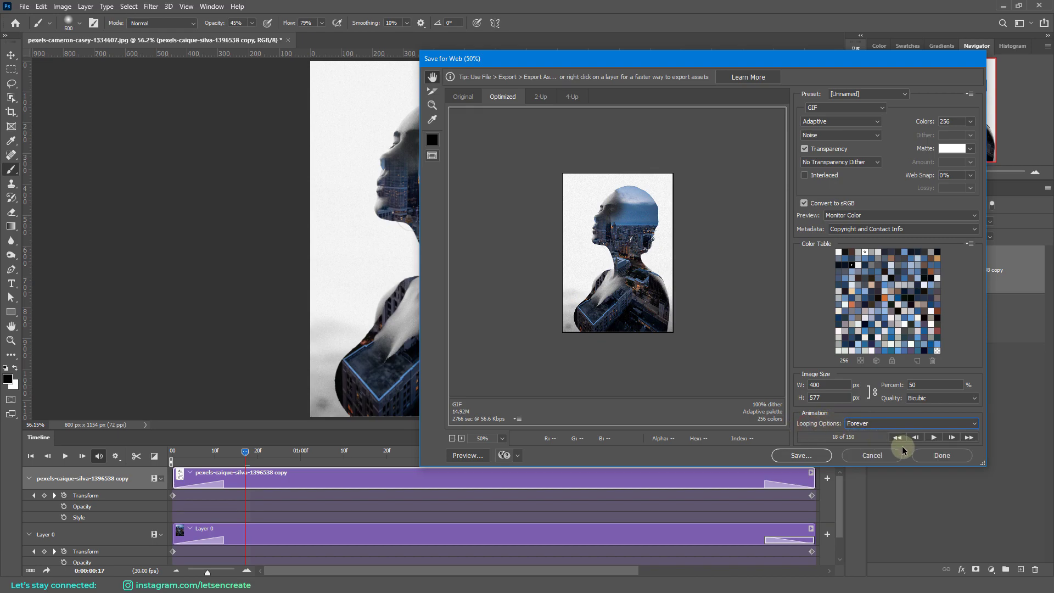
{"action": "left_click", "coordinate": [803, 455]}
{"action": "type", "text": "te"}
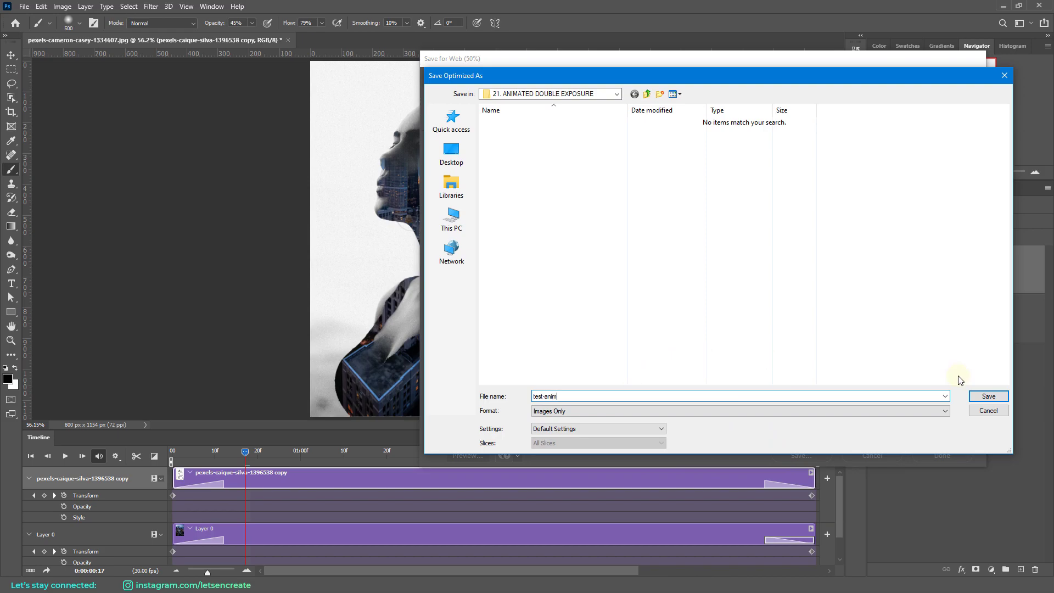
{"action": "type", "text": "st-anim"}
{"action": "left_click", "coordinate": [988, 396]}
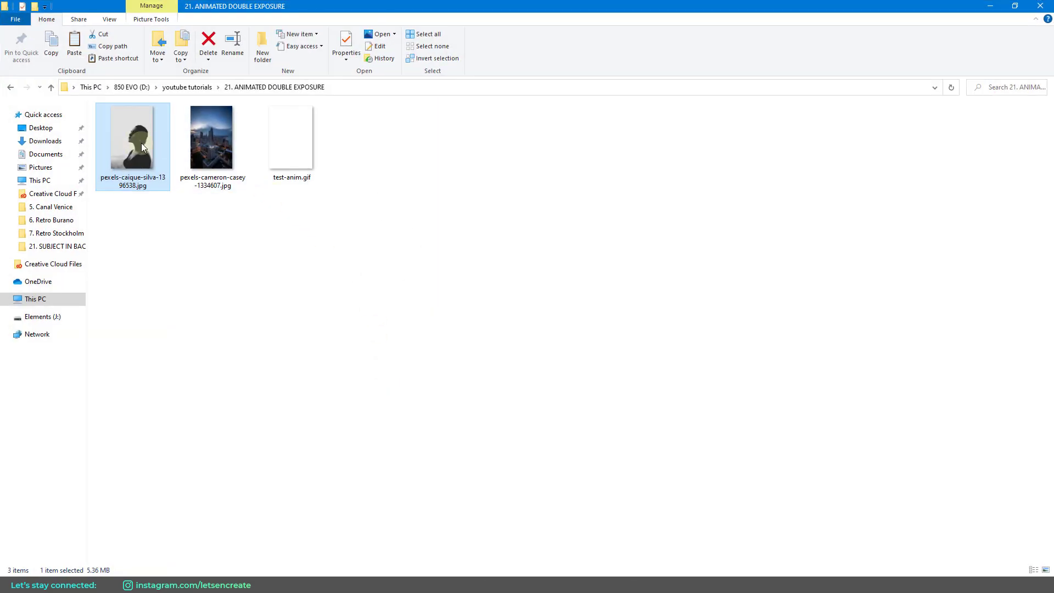
Step: Review the saved test-anim.gif, then set up Render Video with H.264 format
{"action": "double_click", "coordinate": [291, 140]}
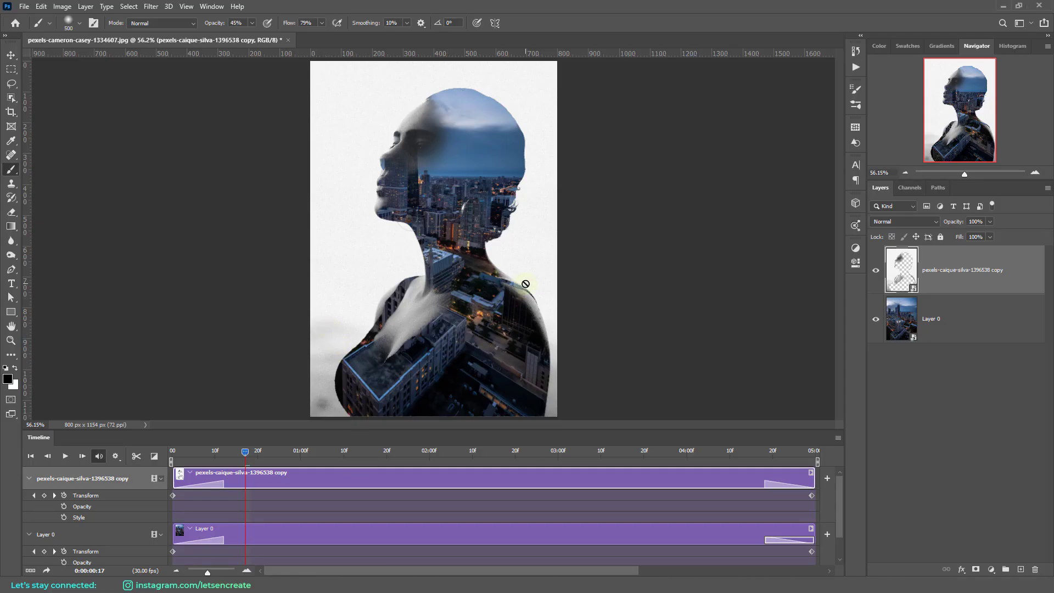
{"action": "left_click", "coordinate": [25, 10]}
{"action": "mouse_move", "coordinate": [49, 166]}
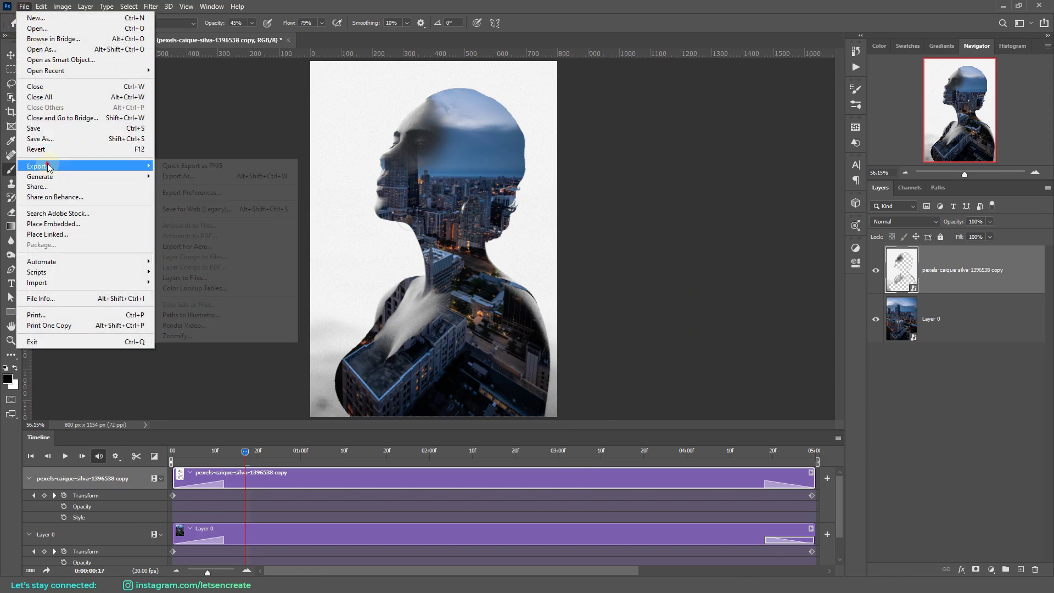
{"action": "left_click", "coordinate": [185, 325]}
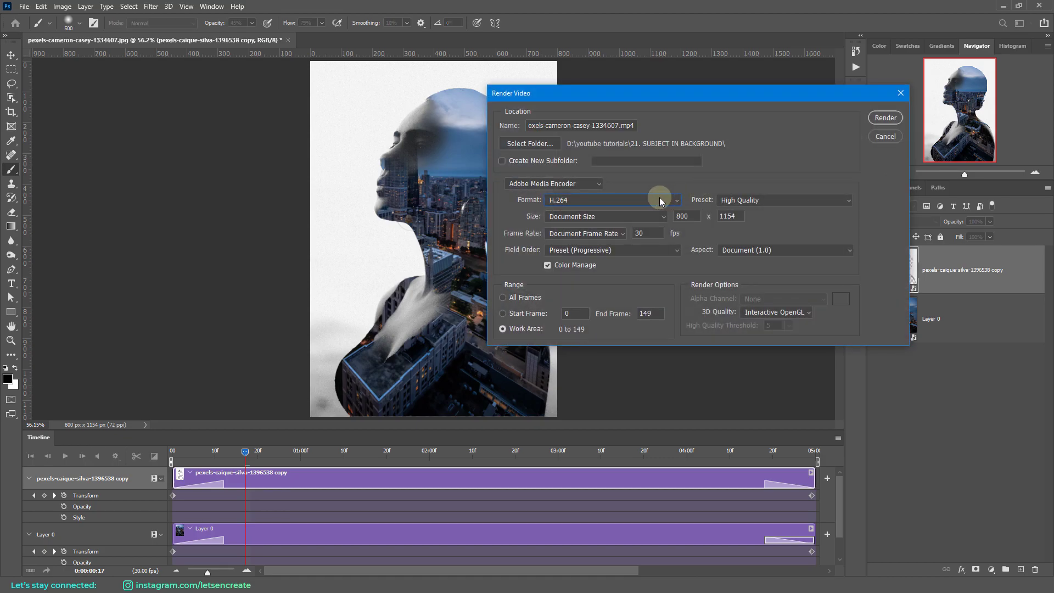
{"action": "left_click", "coordinate": [660, 201]}
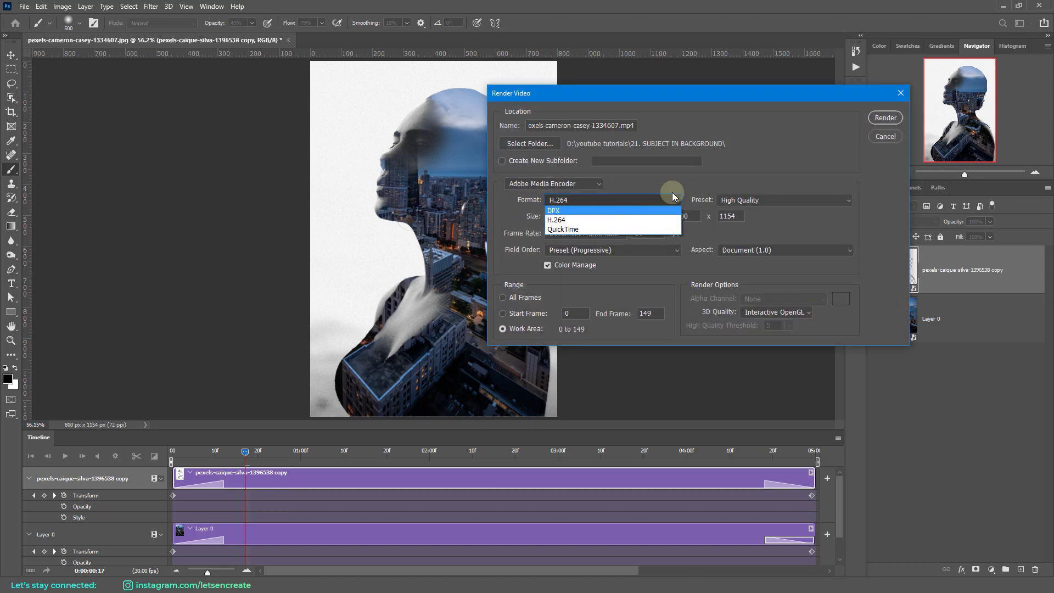
{"action": "left_click", "coordinate": [741, 167]}
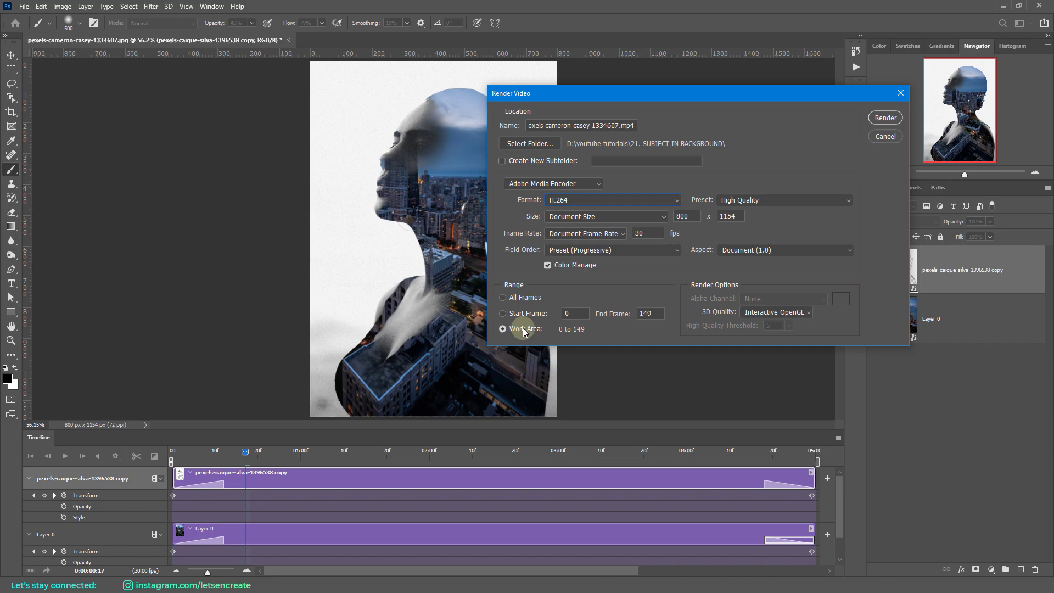
Step: Rename the output to test-video.mp4 and render the video
{"action": "left_click", "coordinate": [554, 125]}
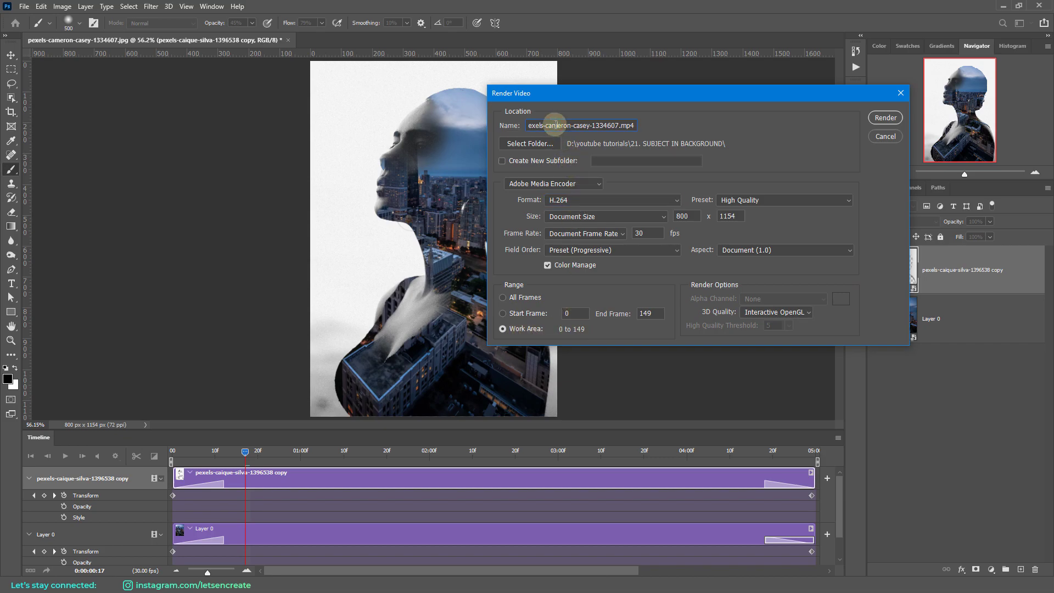
{"action": "left_click_drag", "start_coordinate": [618, 126], "coordinate": [447, 120]}
{"action": "type", "text": "test-video"}
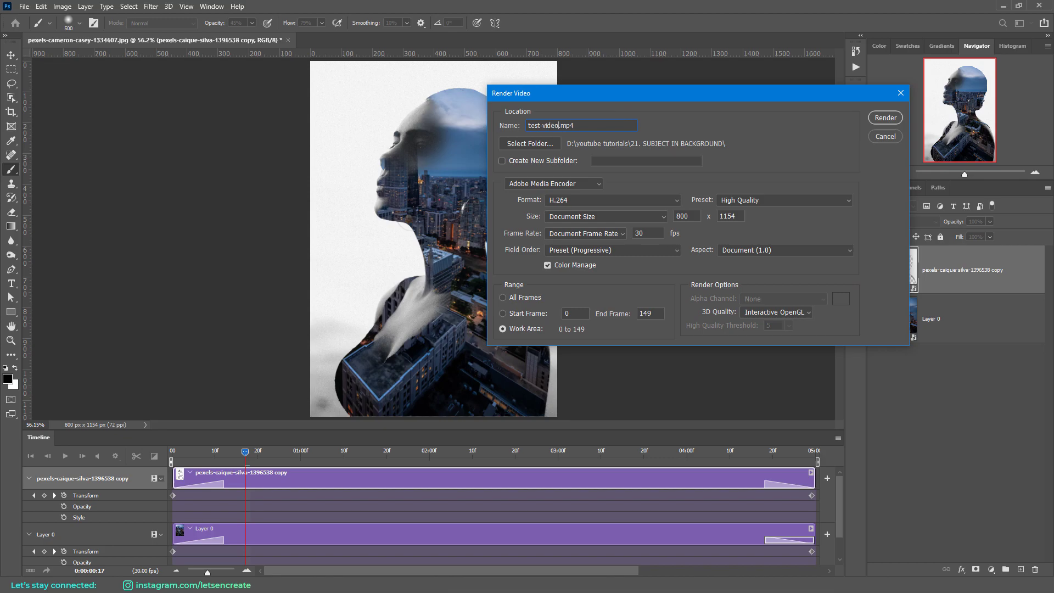
{"action": "left_click", "coordinate": [885, 118]}
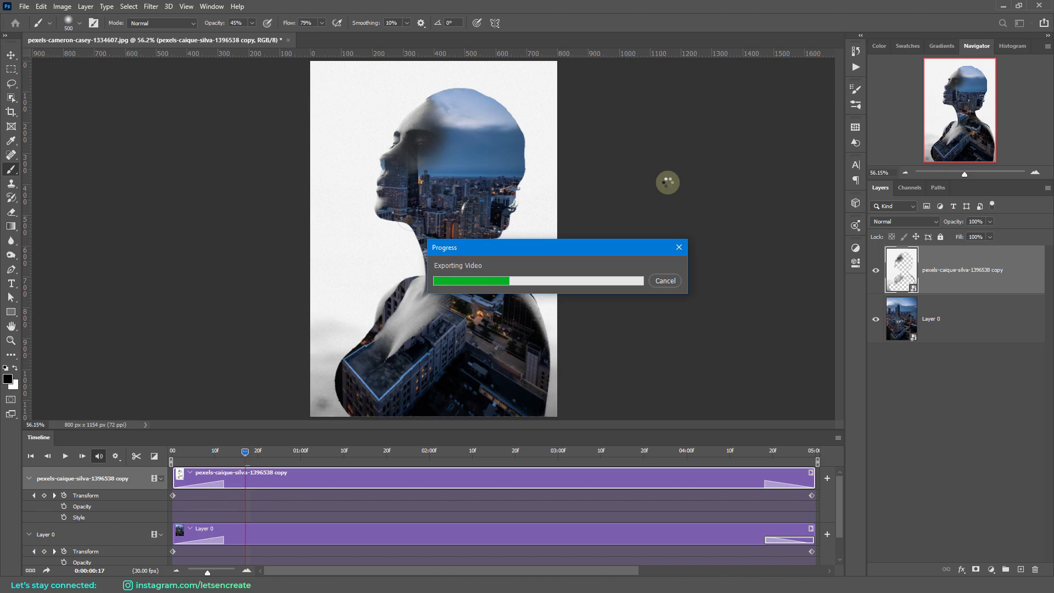